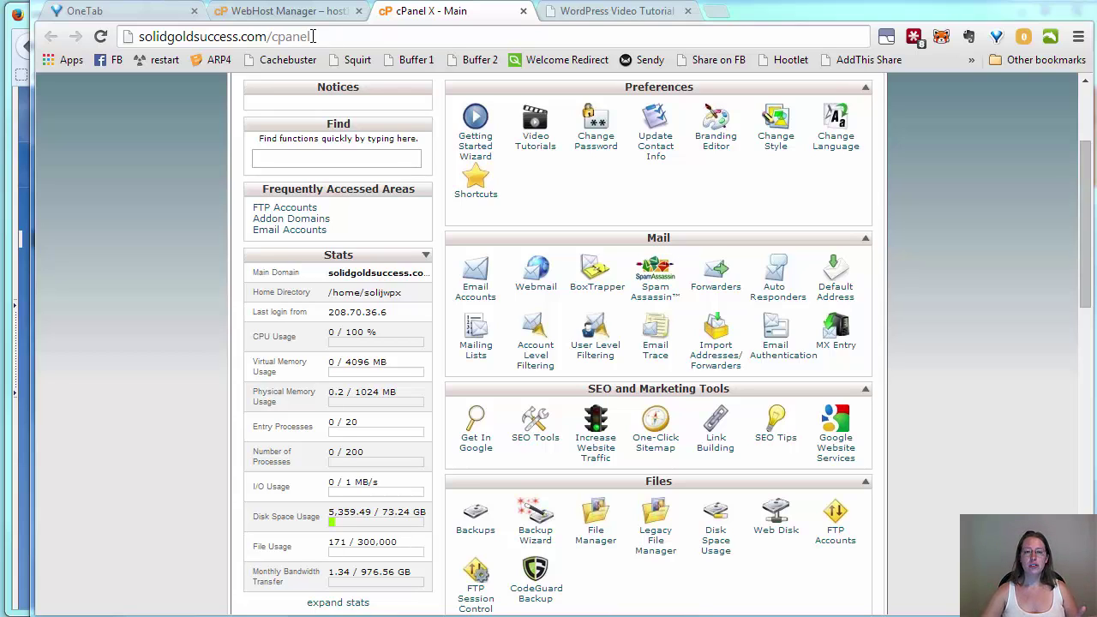
# - Open cPanel's Email Accounts page and enter 'sample' as the new mailbox name
pyautogui.click(316, 36)
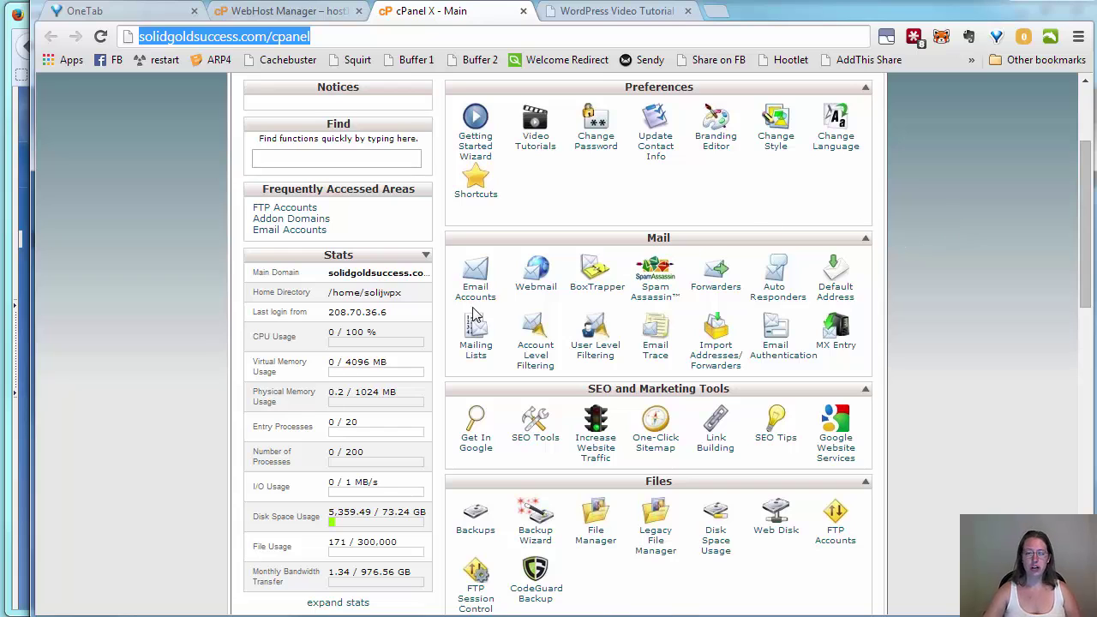
pyautogui.click(476, 274)
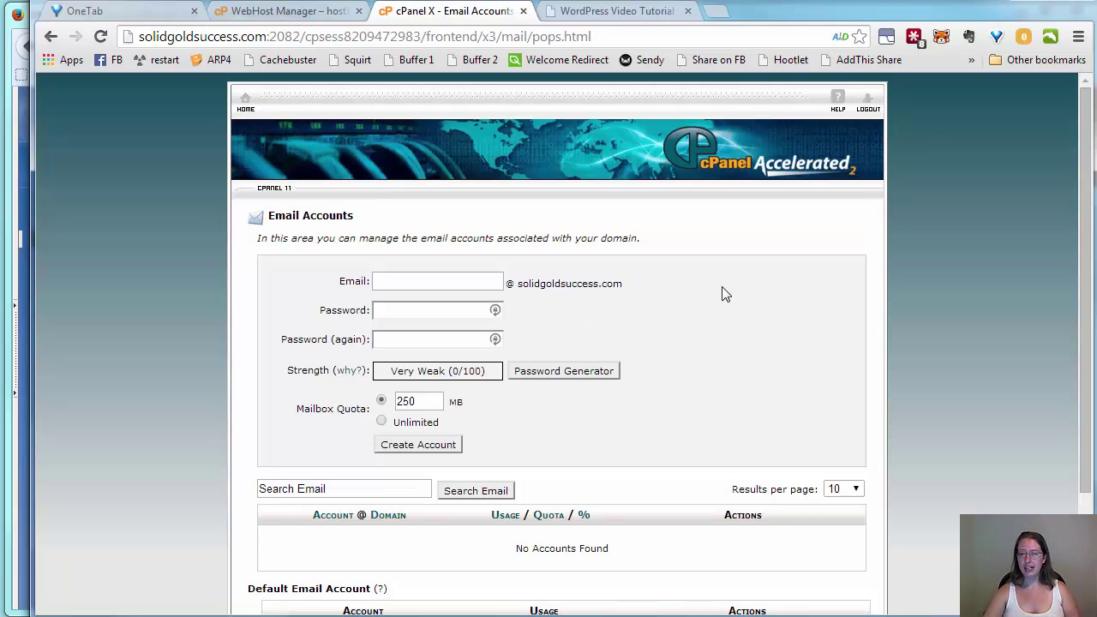
pyautogui.click(429, 280)
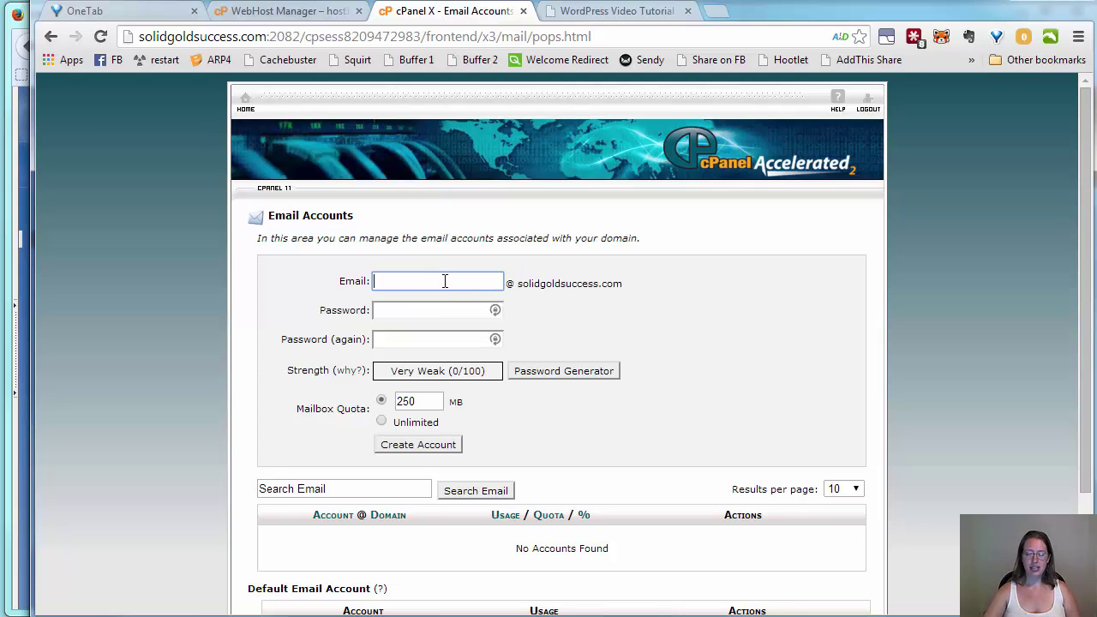
pyautogui.write('sample')
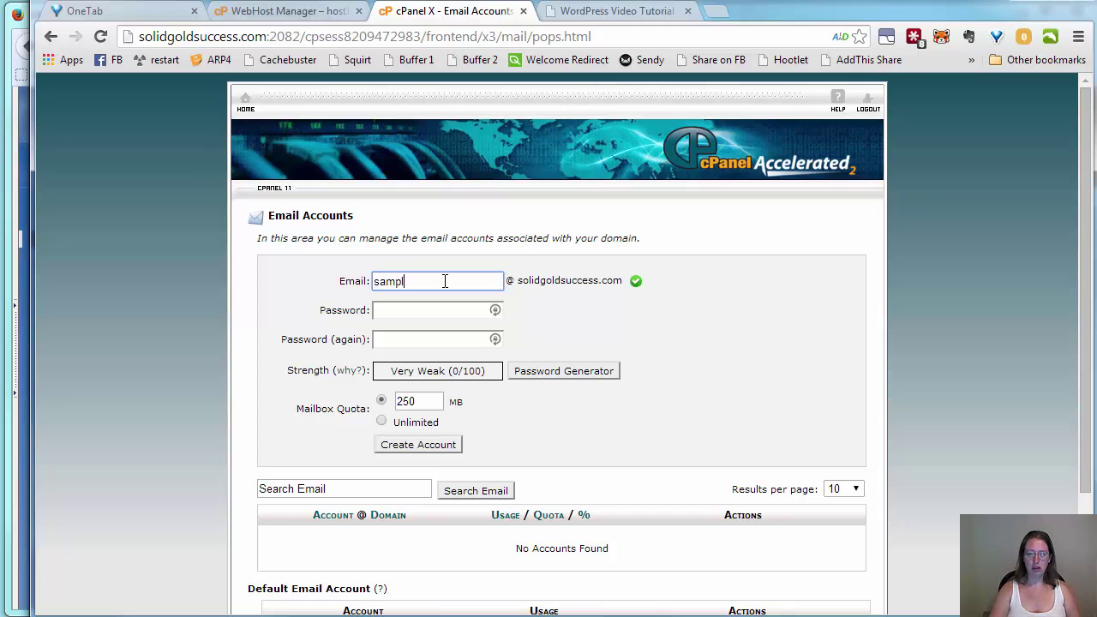
# - Generate and copy a very strong password, use it, and set the mailbox quota to Unlimited
pyautogui.click(545, 373)
pyautogui.moveTo(553, 299); pyautogui.dragTo(414, 294)
pyautogui.click(430, 384)
pyautogui.click(652, 434)
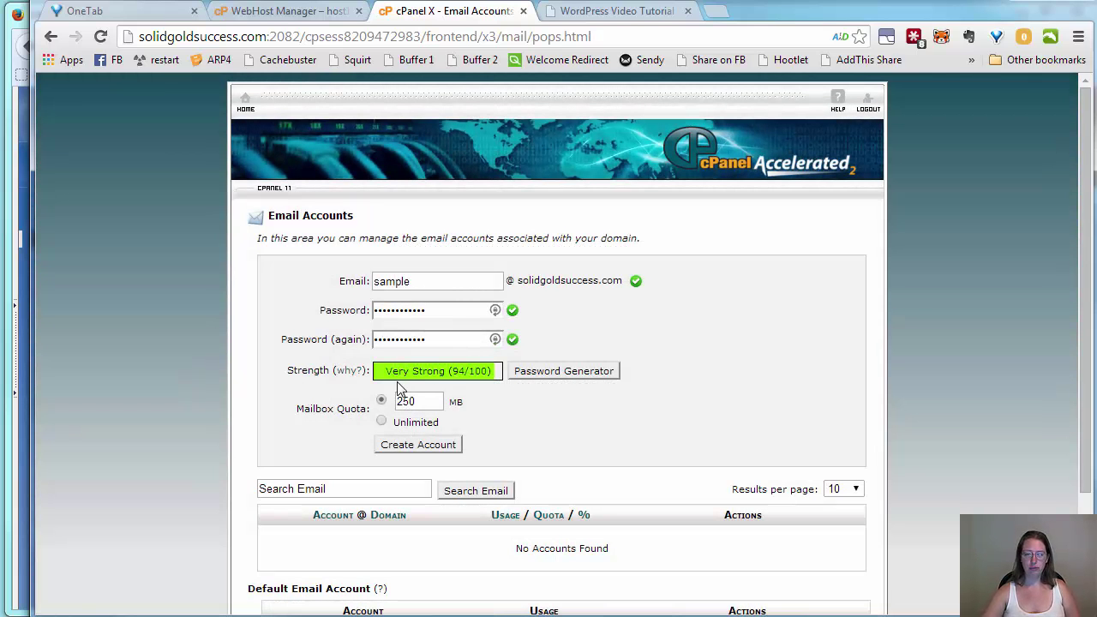
pyautogui.click(381, 422)
pyautogui.click(331, 444)
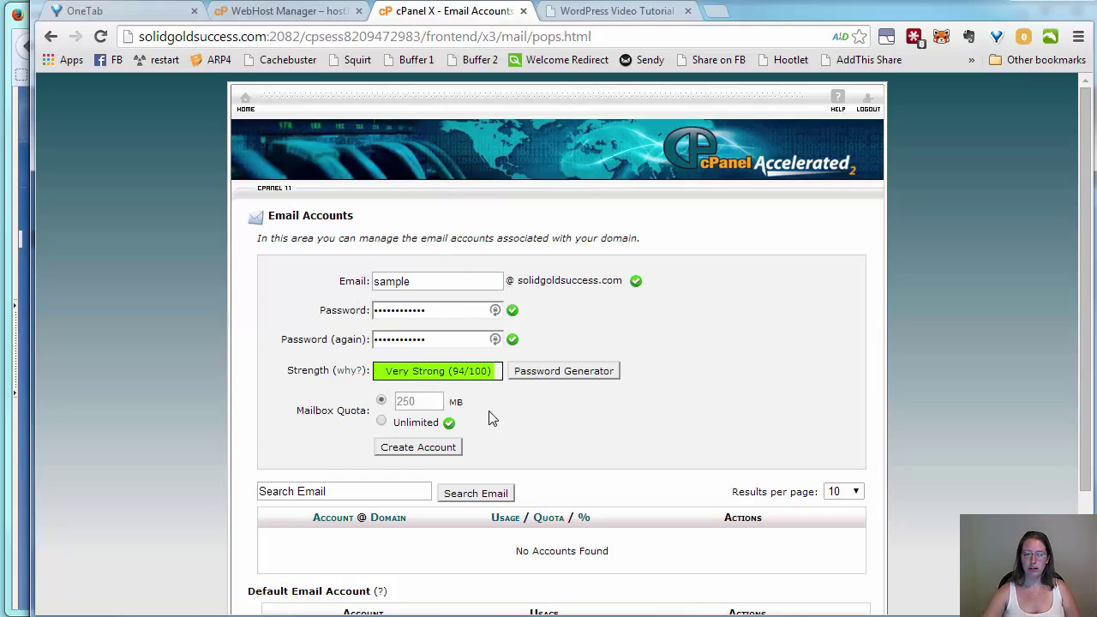
pyautogui.rightClick(14, 307)
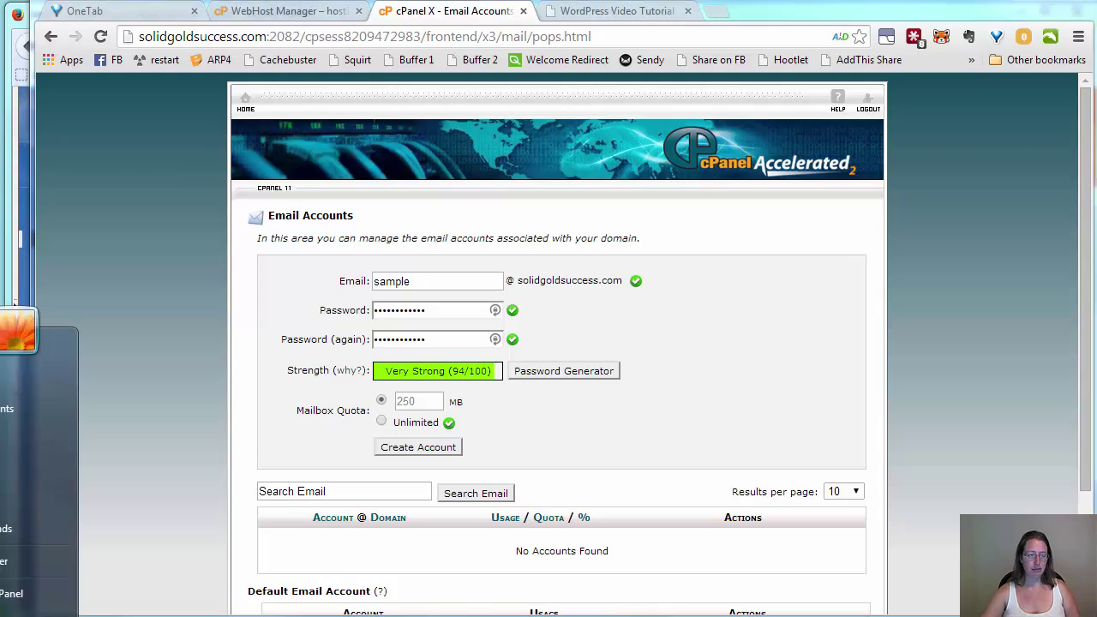
pyautogui.moveTo(122, 5); pyautogui.dragTo(347, 308)
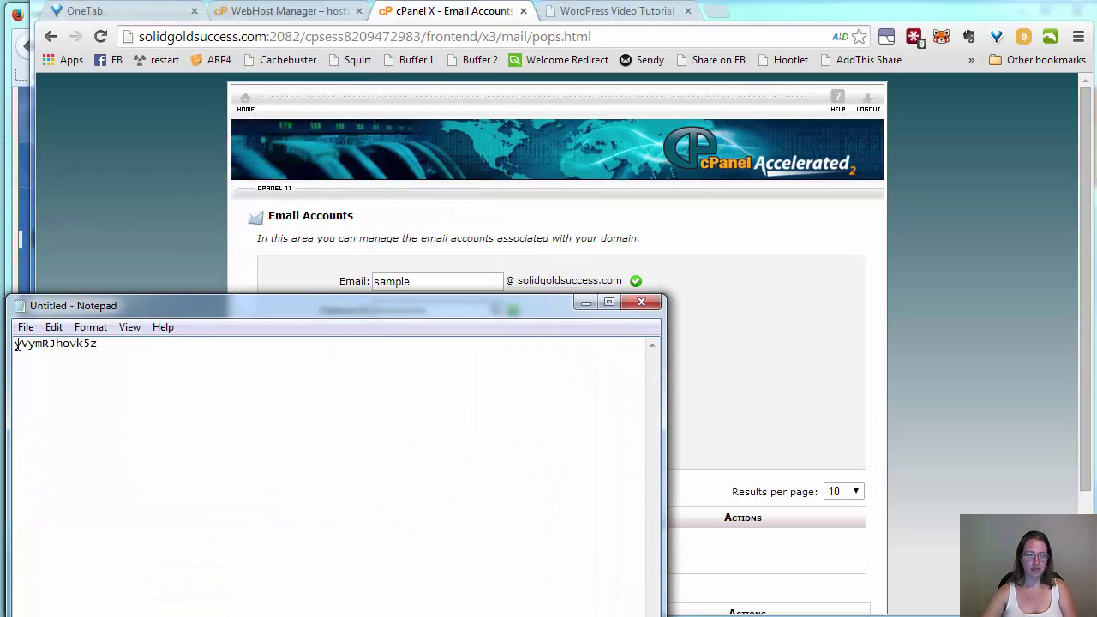
pyautogui.click(15, 343)
pyautogui.press('Return')
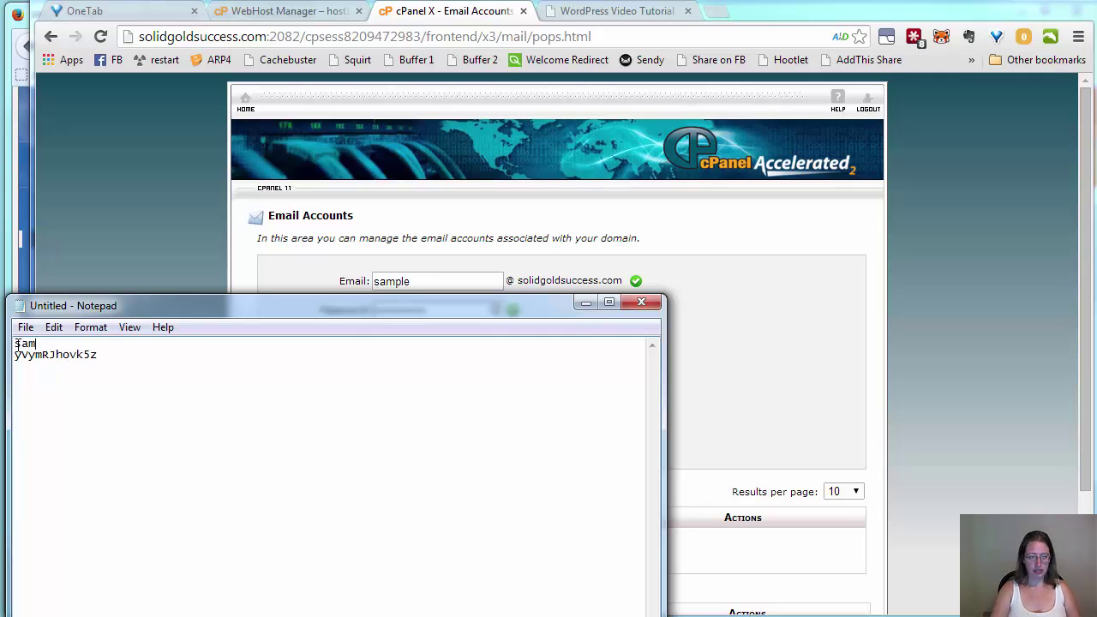
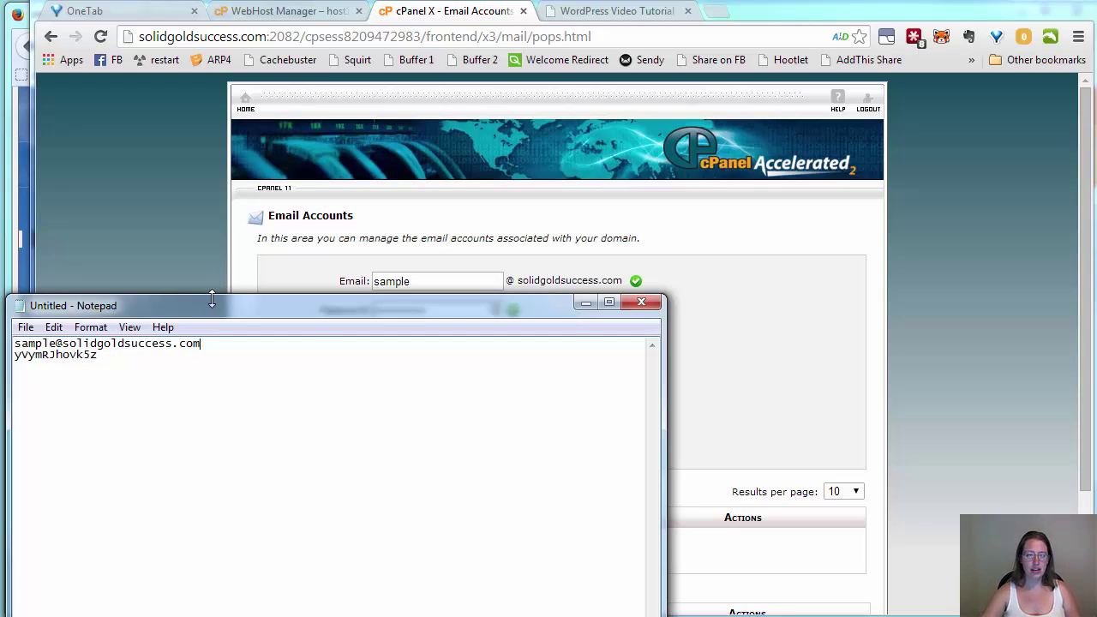
pyautogui.moveTo(212, 302); pyautogui.dragTo(208, 335)
pyautogui.click(408, 267)
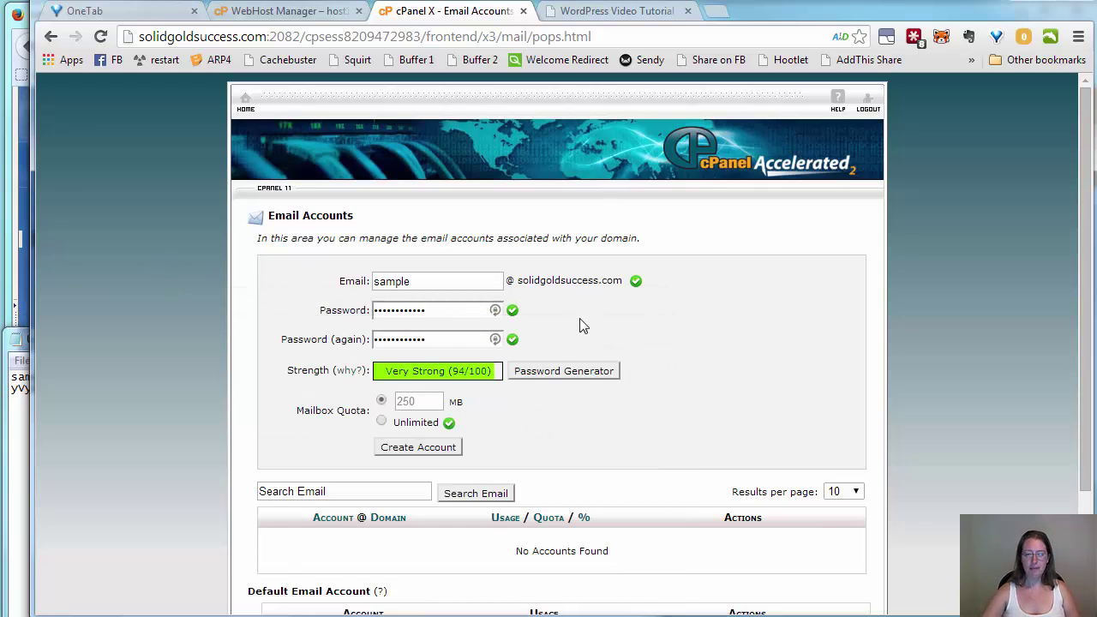
pyautogui.click(446, 447)
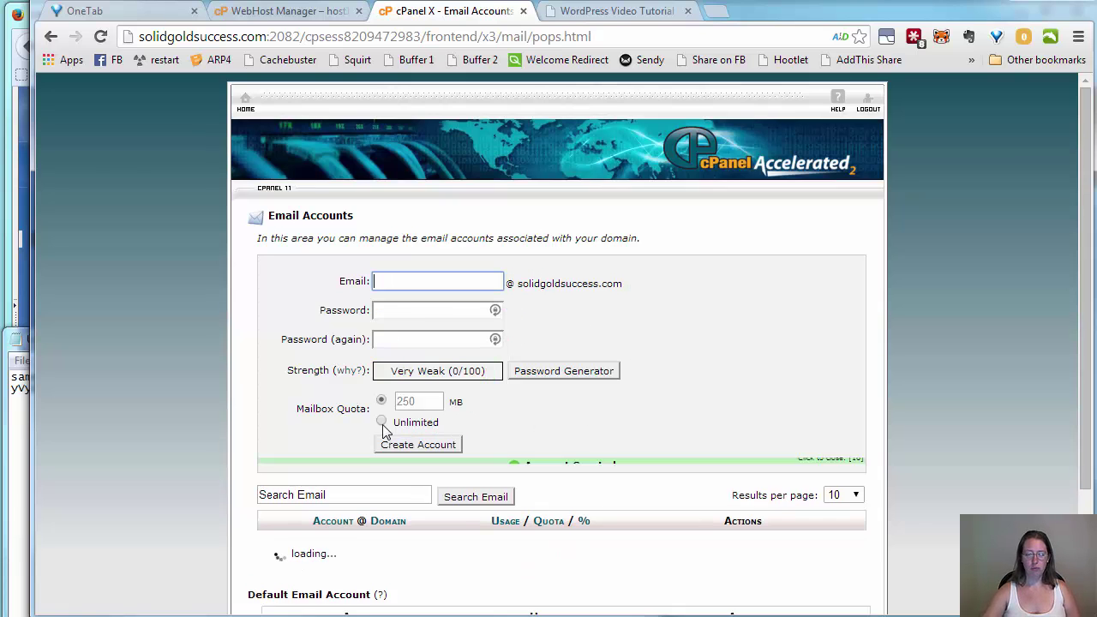
pyautogui.scroll(-2, 617, 383)
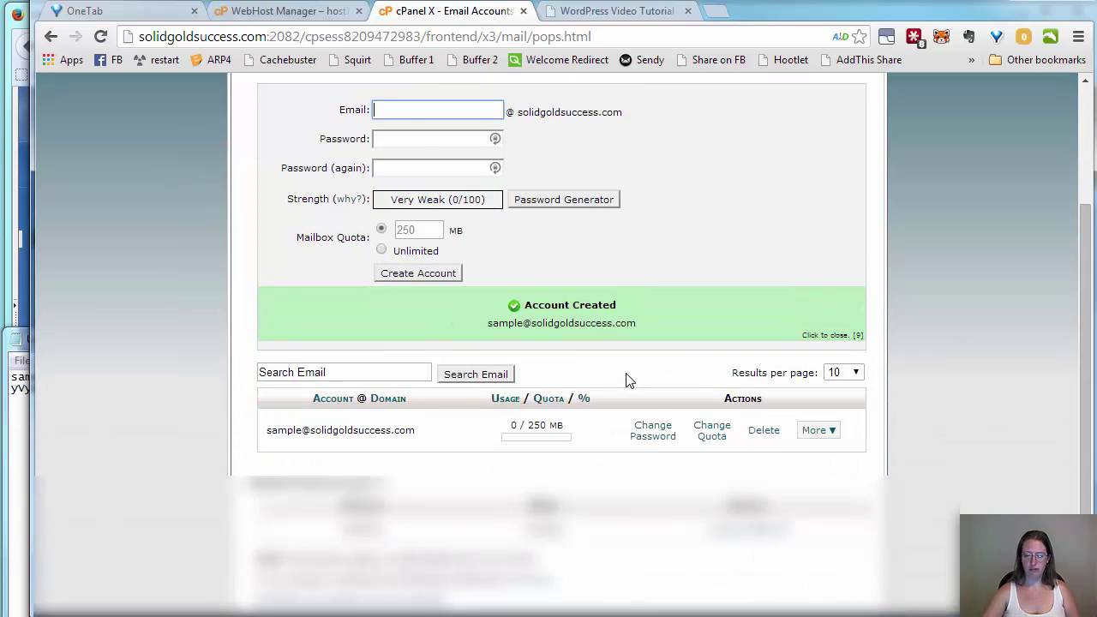
# - Check the new account's 0 / 250 MB usage in the email account list
pyautogui.moveTo(513, 425); pyautogui.dragTo(558, 424)
pyautogui.click(512, 425)
pyautogui.click(511, 424)
pyautogui.click(507, 430)
pyautogui.click(562, 426)
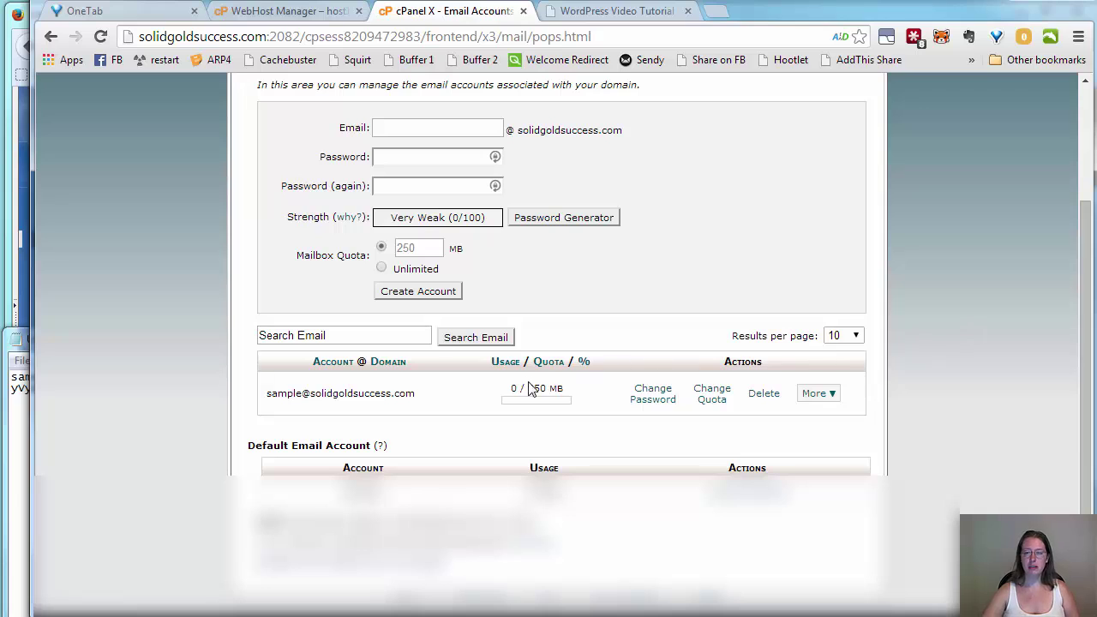
pyautogui.moveTo(508, 388); pyautogui.dragTo(565, 382)
pyautogui.click(569, 387)
pyautogui.moveTo(562, 387); pyautogui.dragTo(510, 387)
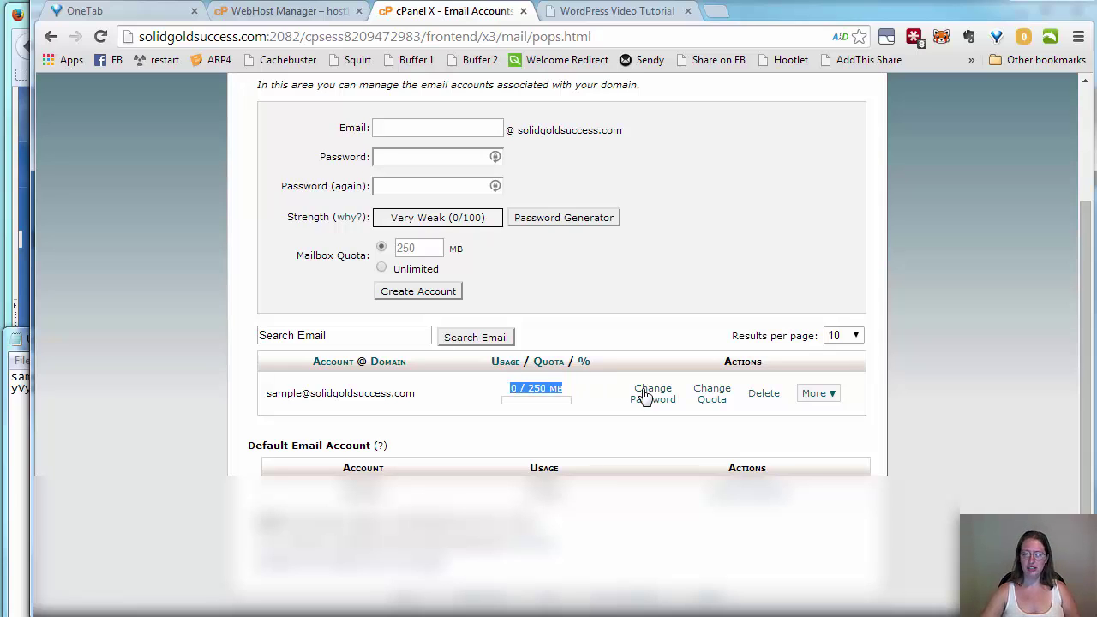
pyautogui.click(591, 400)
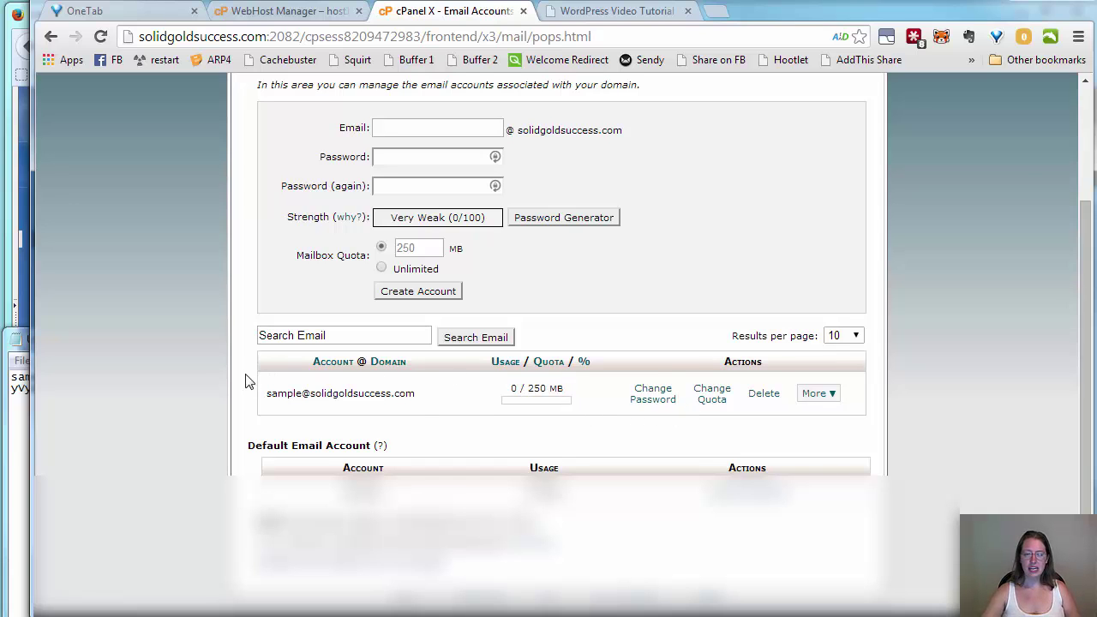
pyautogui.scroll(3, 662, 372)
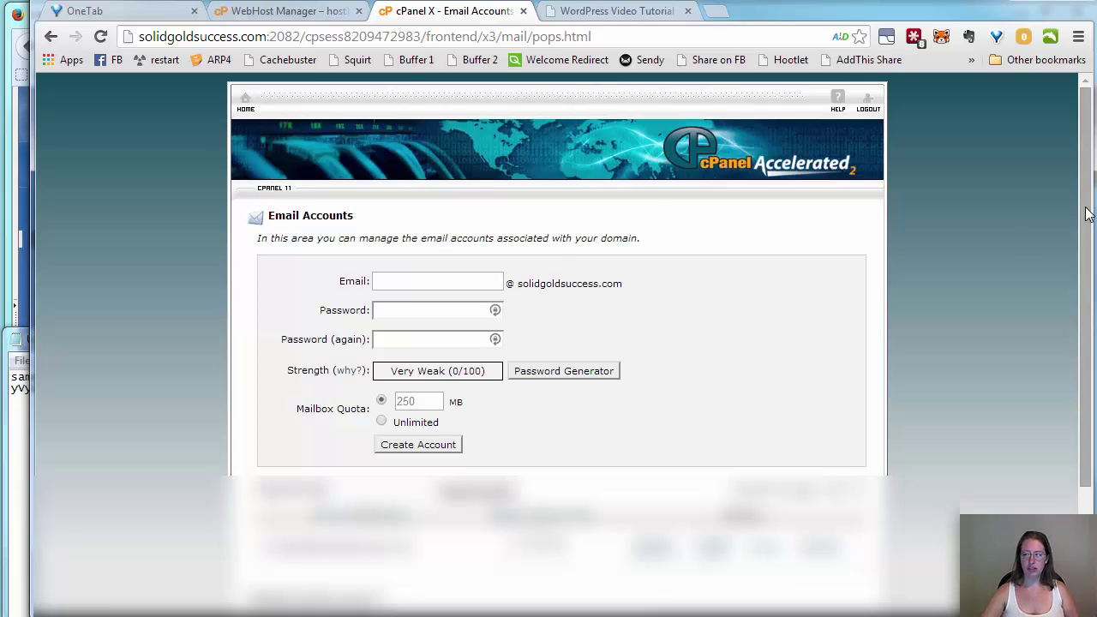
pyautogui.moveTo(1087, 197); pyautogui.dragTo(1086, 335)
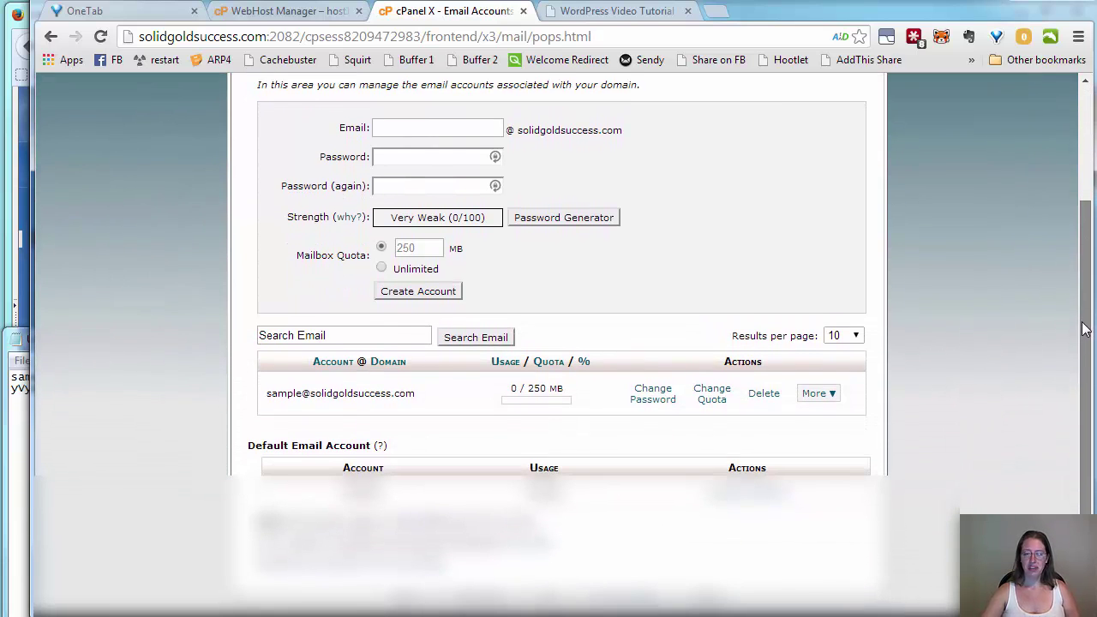
# - Choose Configure Email Client from the sample account's More menu
pyautogui.click(835, 397)
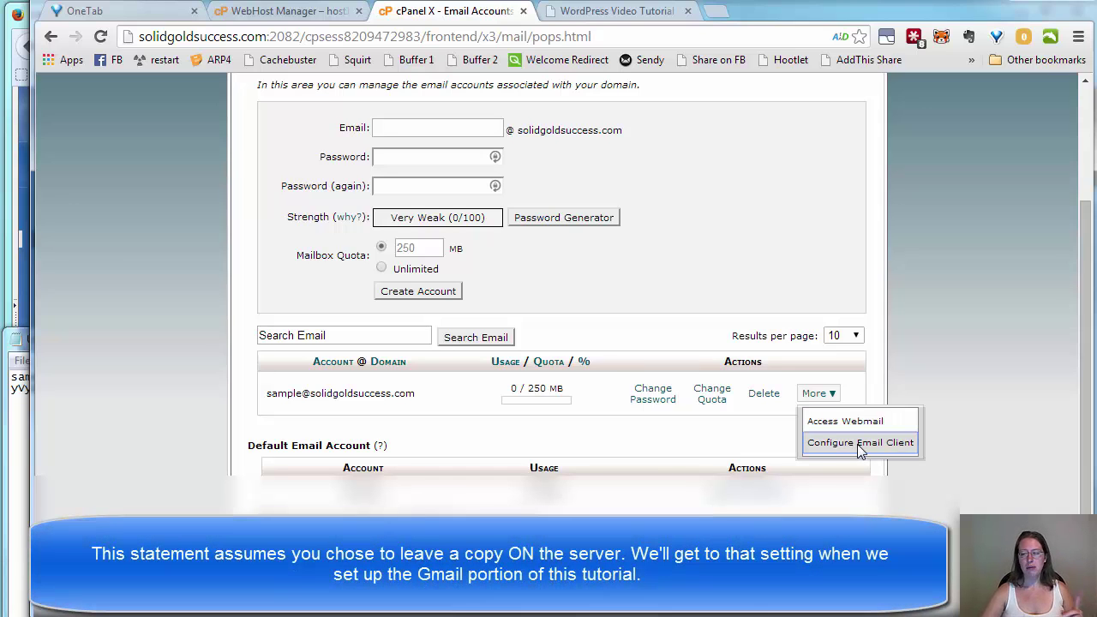
pyautogui.click(859, 444)
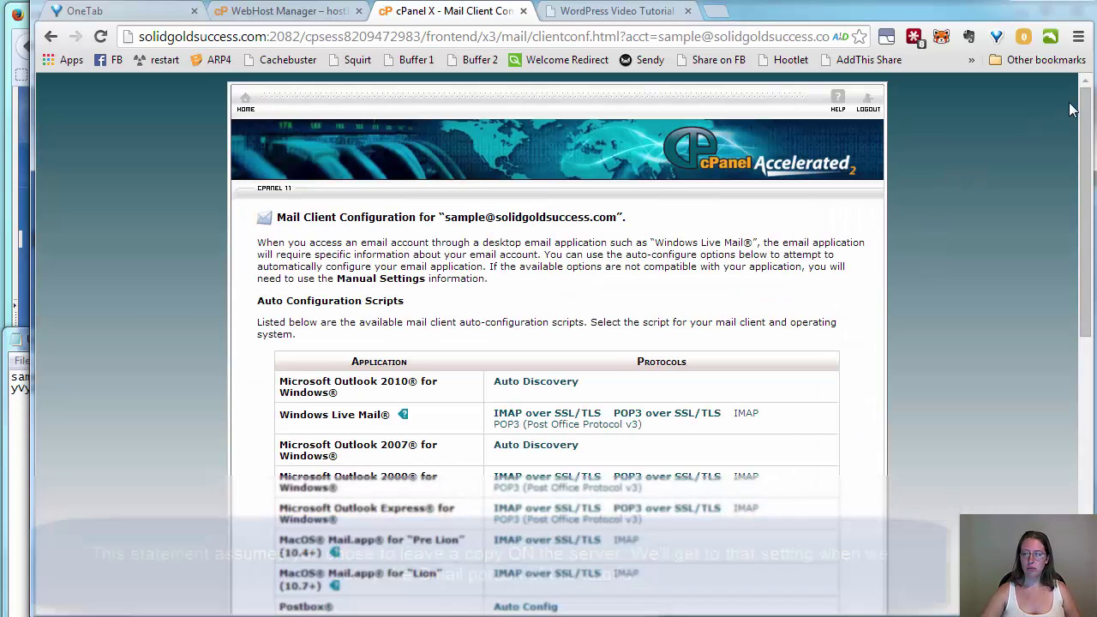
# - Scroll to Manual Settings and compare the Secure SSL/TLS and Non-SSL Settings headings
pyautogui.moveTo(1082, 115); pyautogui.dragTo(1077, 234)
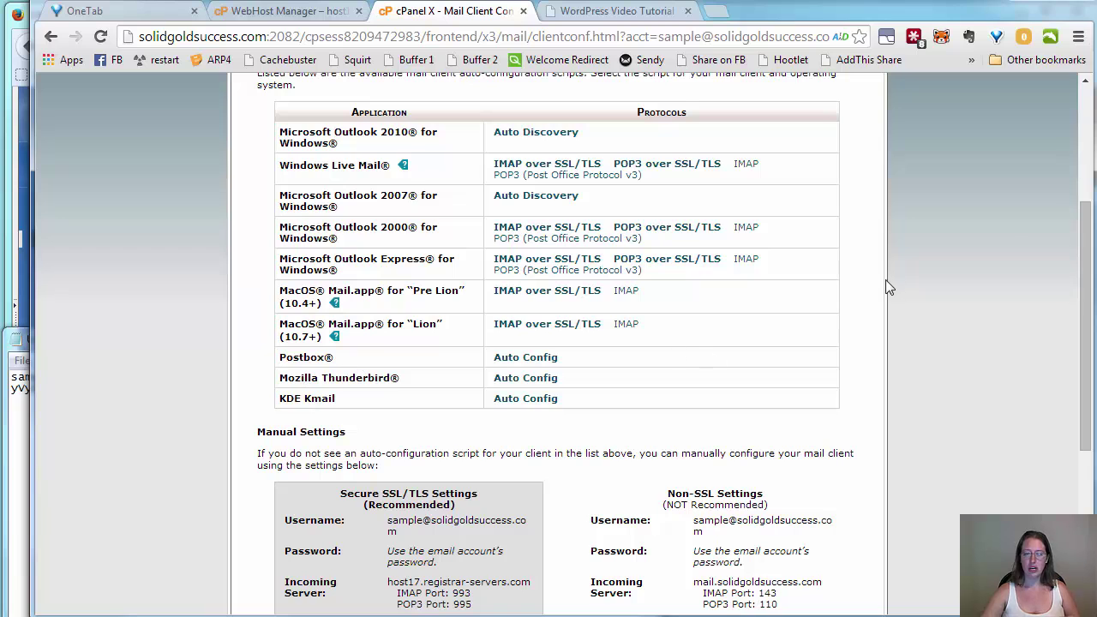
pyautogui.moveTo(1088, 216); pyautogui.dragTo(1093, 373)
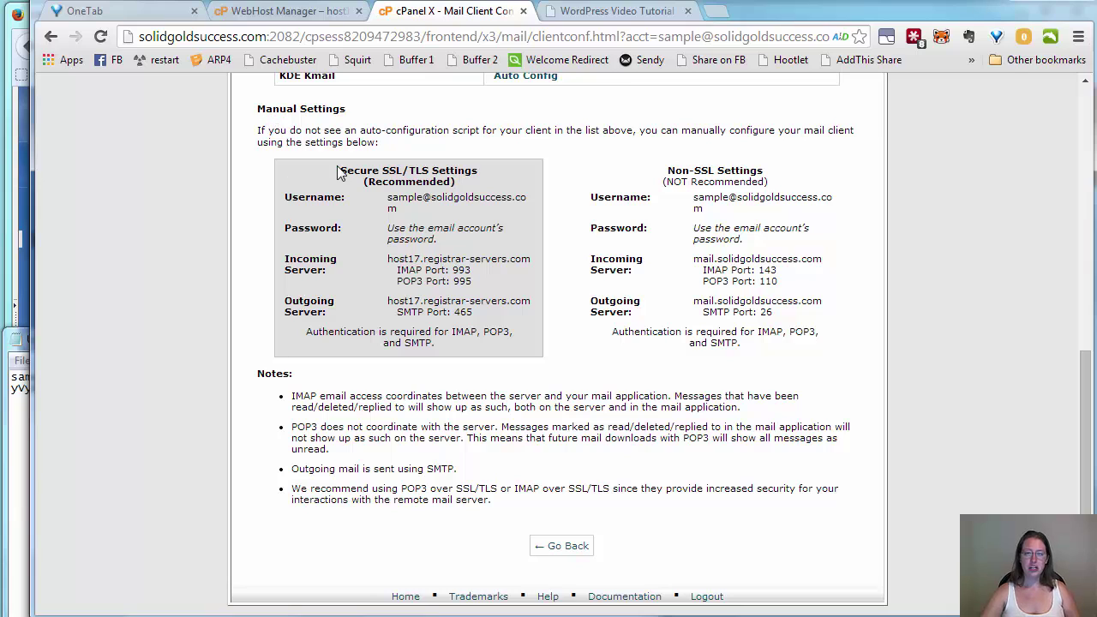
pyautogui.moveTo(341, 170)
pyautogui.mouseDown()
pyautogui.moveTo(410, 166)
pyautogui.moveTo(471, 184)
pyautogui.moveTo(368, 182)
pyautogui.moveTo(326, 166)
pyautogui.mouseUp()
pyautogui.moveTo(674, 169); pyautogui.dragTo(793, 177)
pyautogui.click(795, 183)
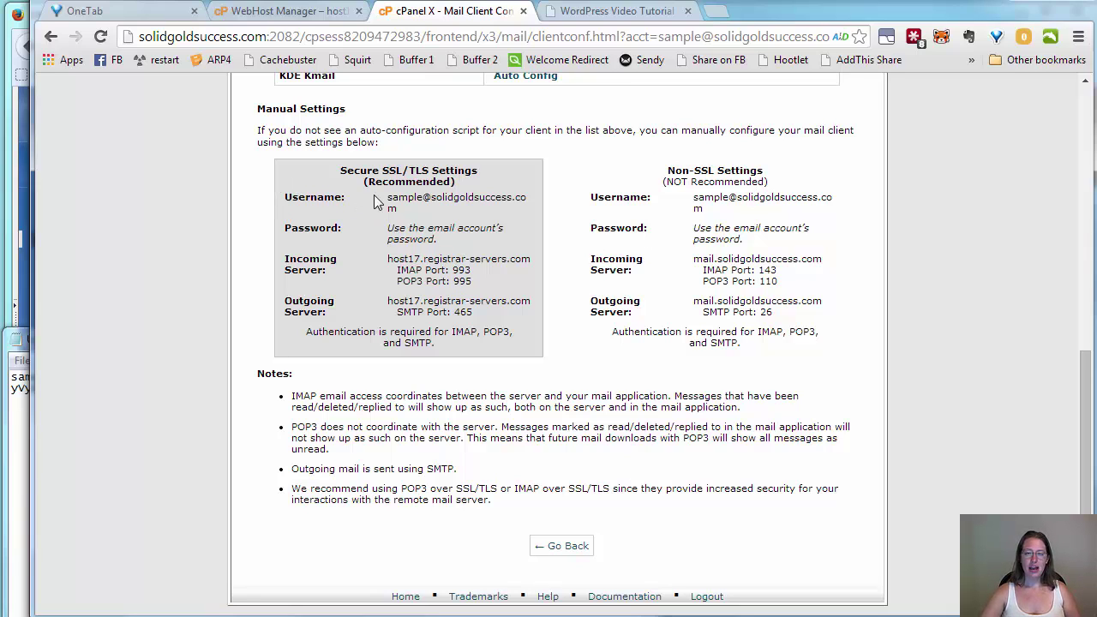
# - Review IMAP port 993 and POP3 port 995, then select the whole Secure SSL/TLS box
pyautogui.moveTo(397, 273); pyautogui.dragTo(472, 268)
pyautogui.click(481, 286)
pyautogui.click(394, 277)
pyautogui.click(481, 285)
pyautogui.click(394, 271)
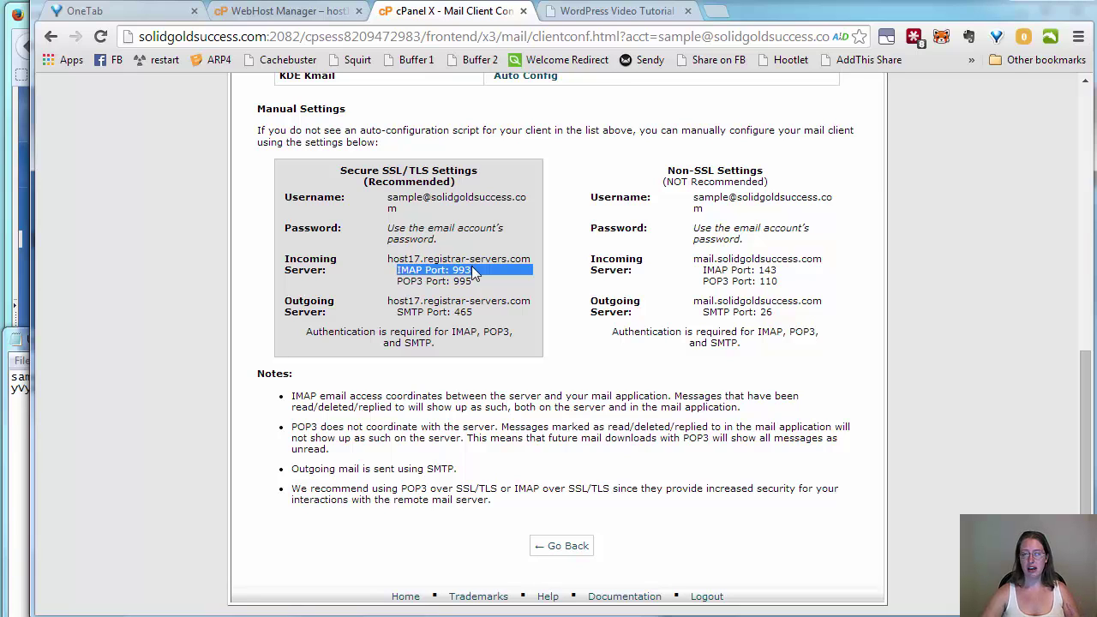
pyautogui.click(469, 270)
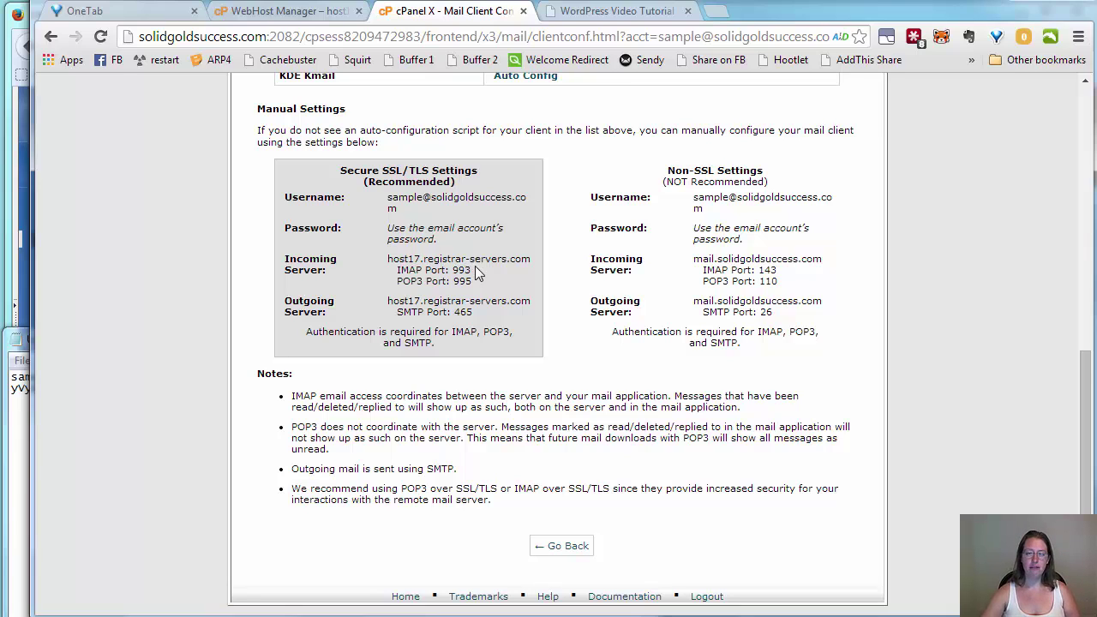
pyautogui.moveTo(477, 282); pyautogui.dragTo(400, 283)
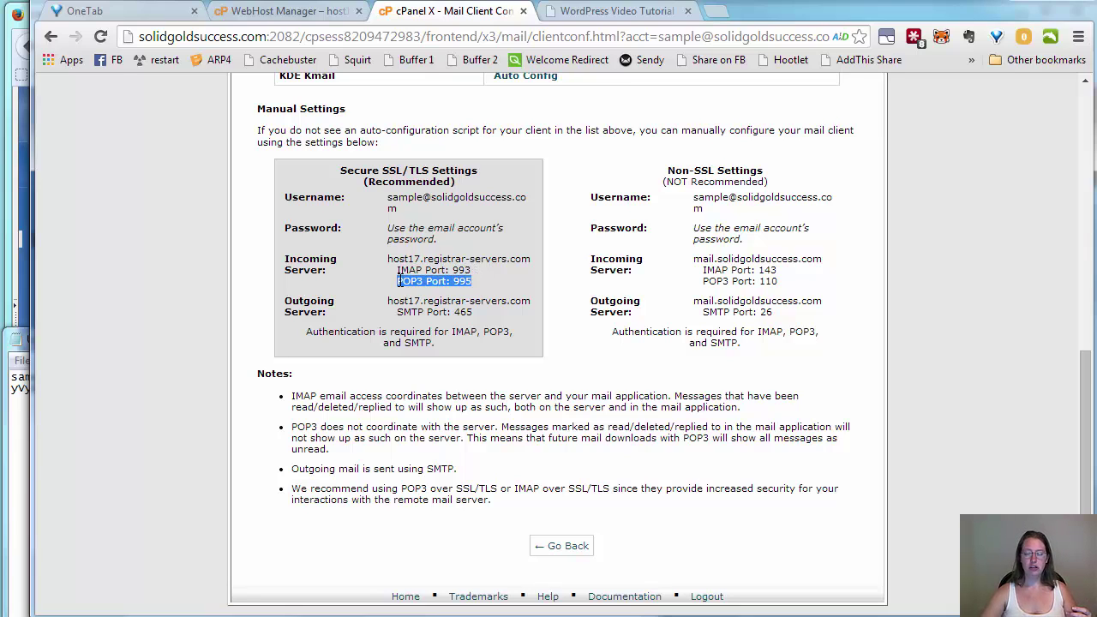
pyautogui.click(398, 282)
pyautogui.tripleClick(349, 173)
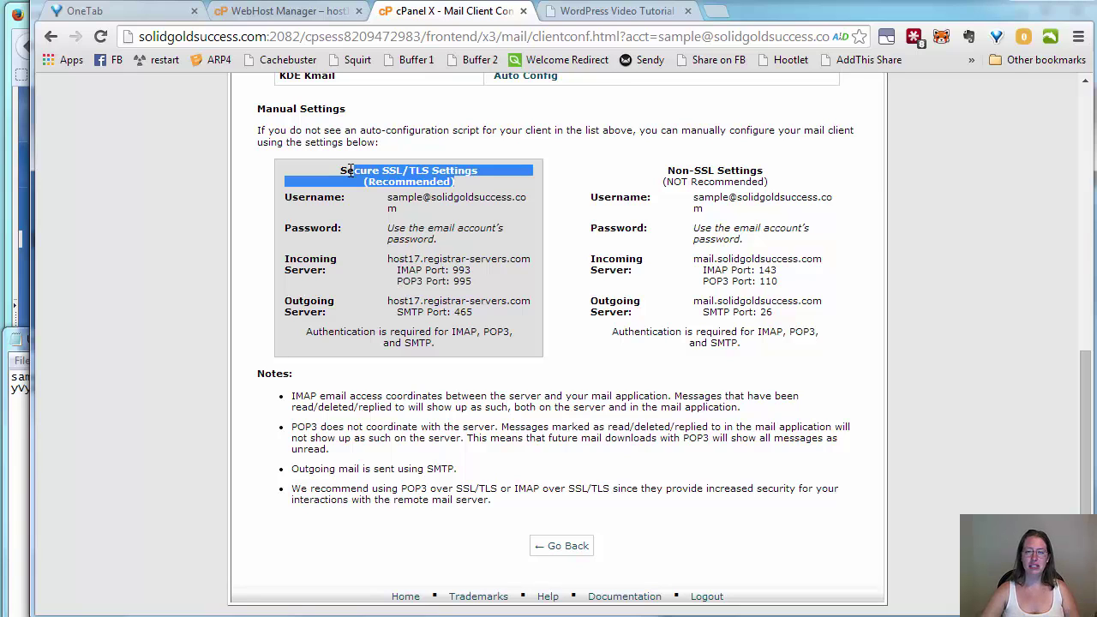
pyautogui.click(342, 174)
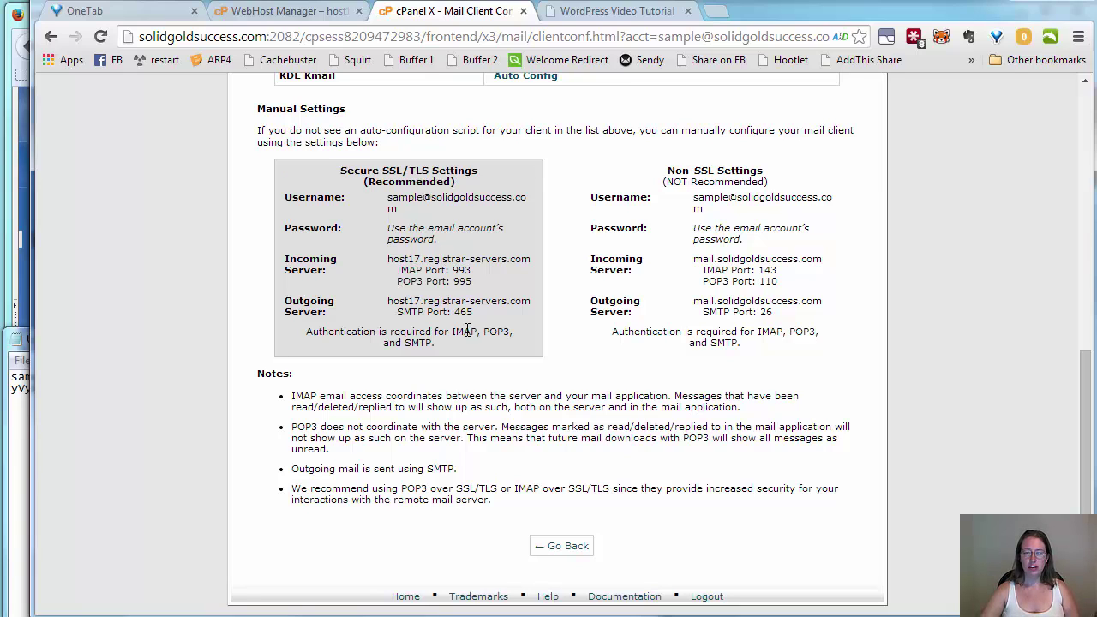
pyautogui.moveTo(452, 346); pyautogui.dragTo(301, 170)
pyautogui.hotkey('ctrl', 'c')
# - Paste the Secure SSL/TLS settings into the Notepad note, then bring the Gmail inbox forward
pyautogui.click(19, 360)
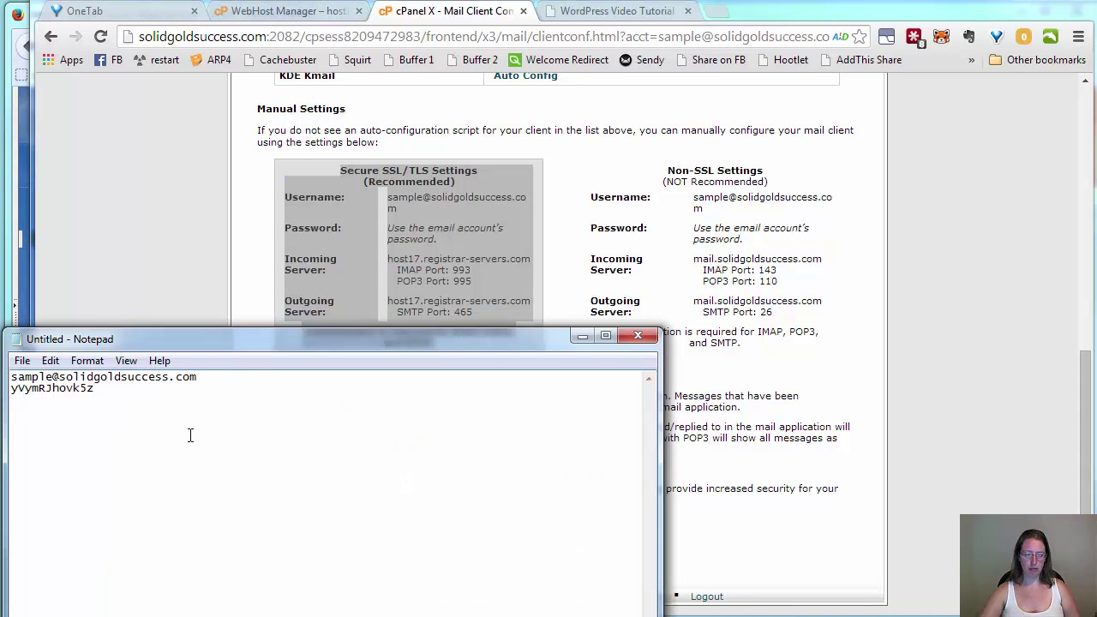
pyautogui.hotkey('ctrl', 'v')
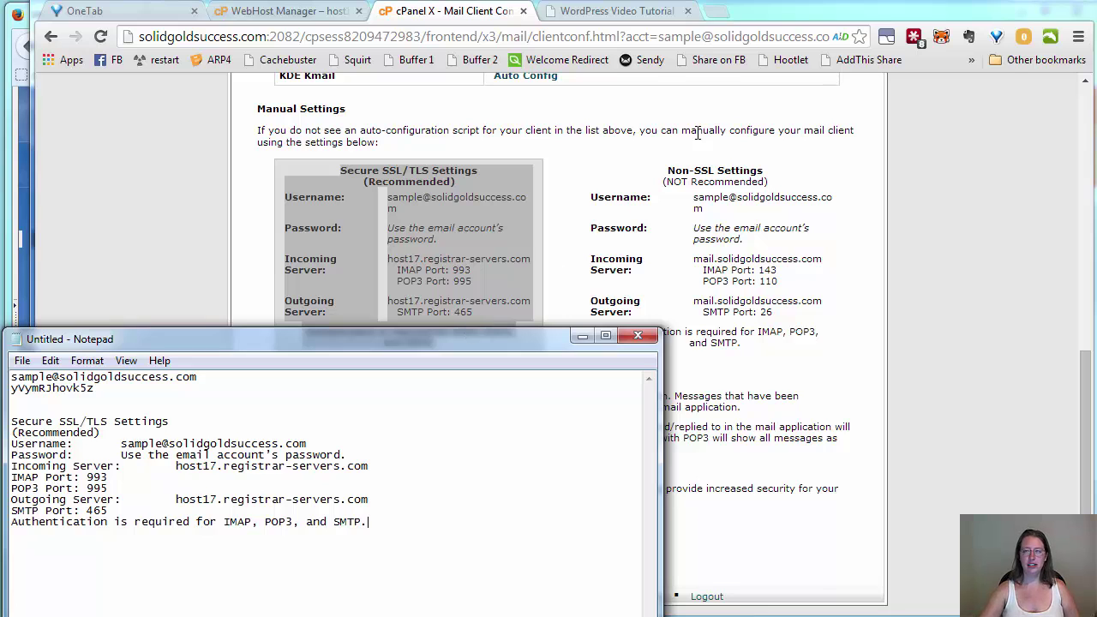
pyautogui.moveTo(666, 171); pyautogui.dragTo(783, 171)
pyautogui.click(783, 174)
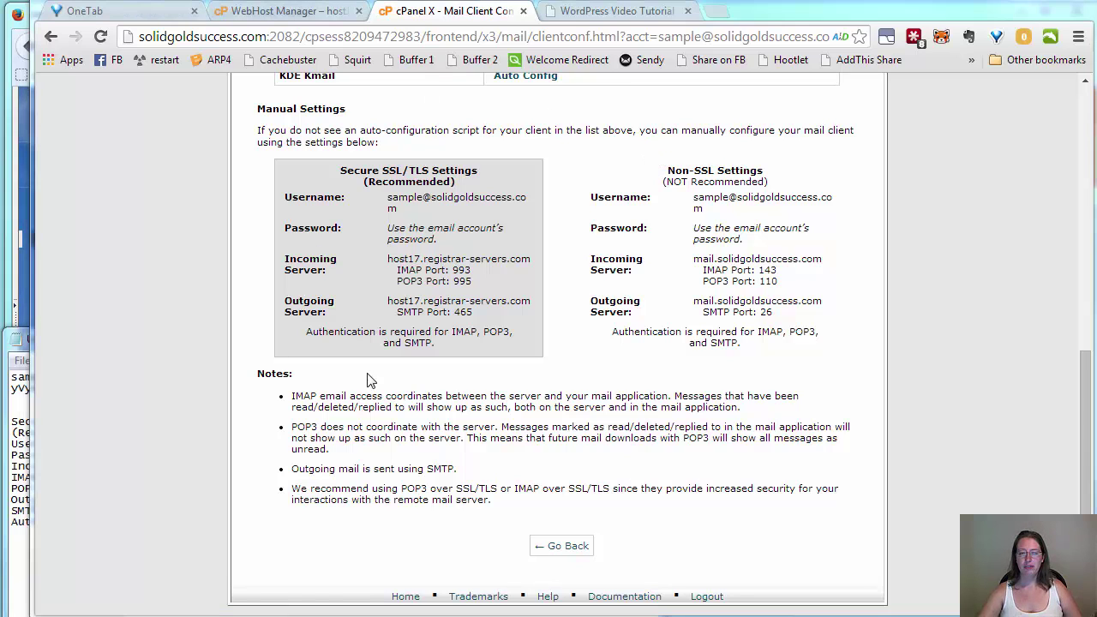
pyautogui.hotkey('alt', 'Tab')
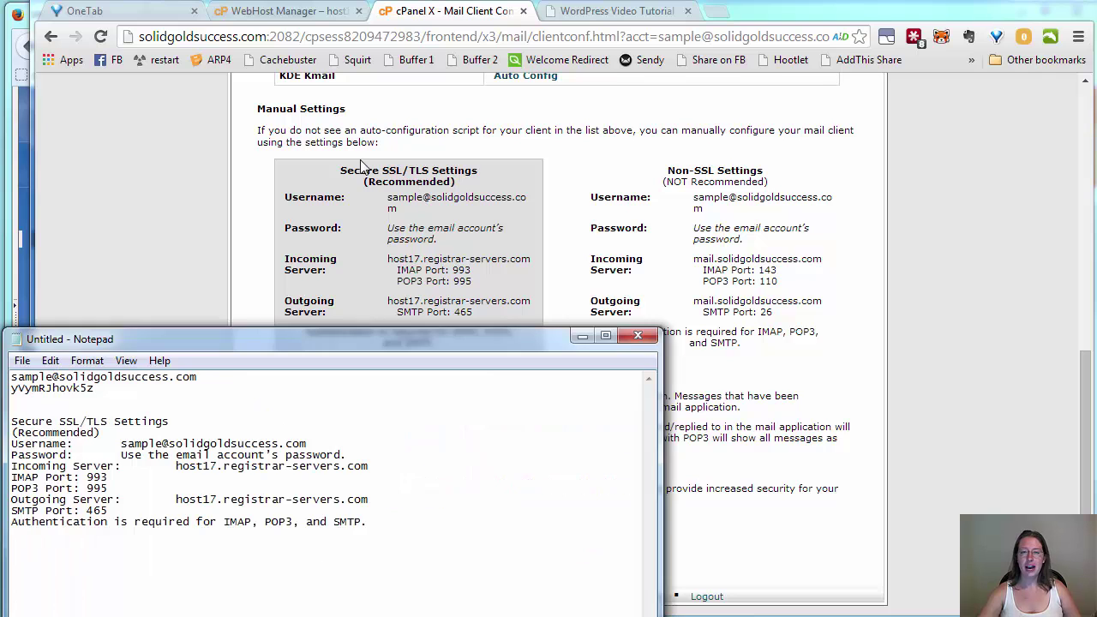
pyautogui.click(22, 146)
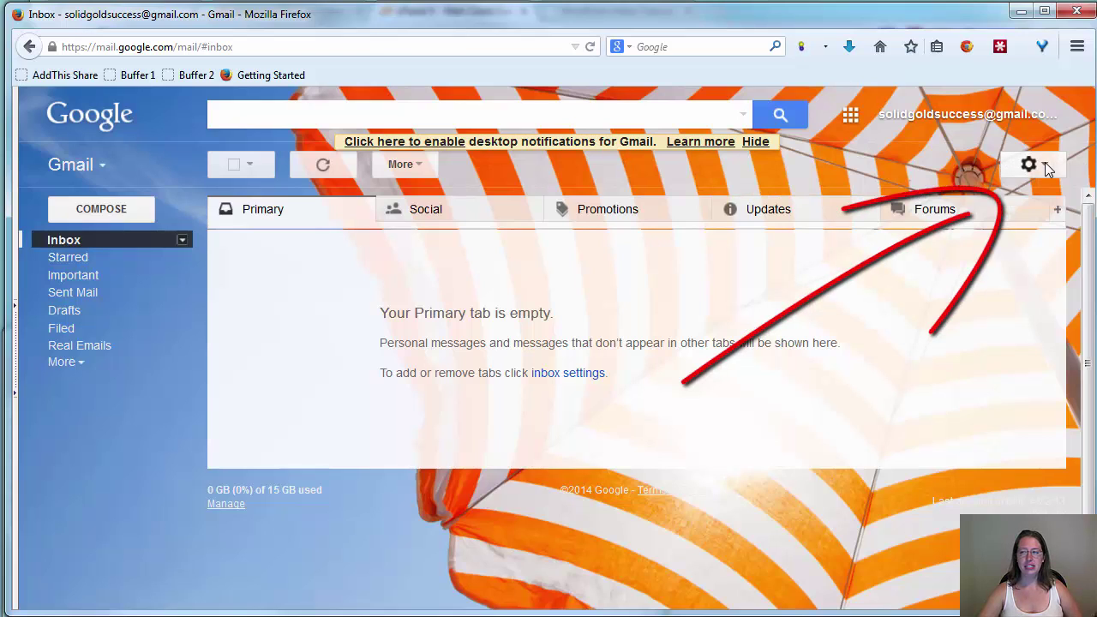
# - Open Gmail's full Settings page from the gear menu
pyautogui.click(1047, 169)
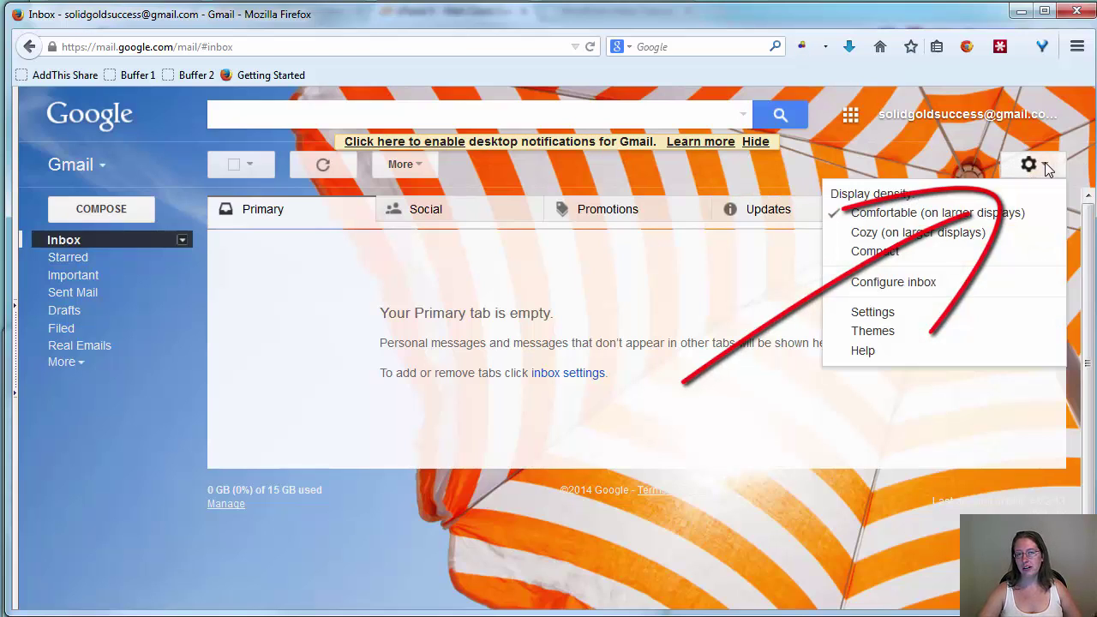
pyautogui.click(873, 312)
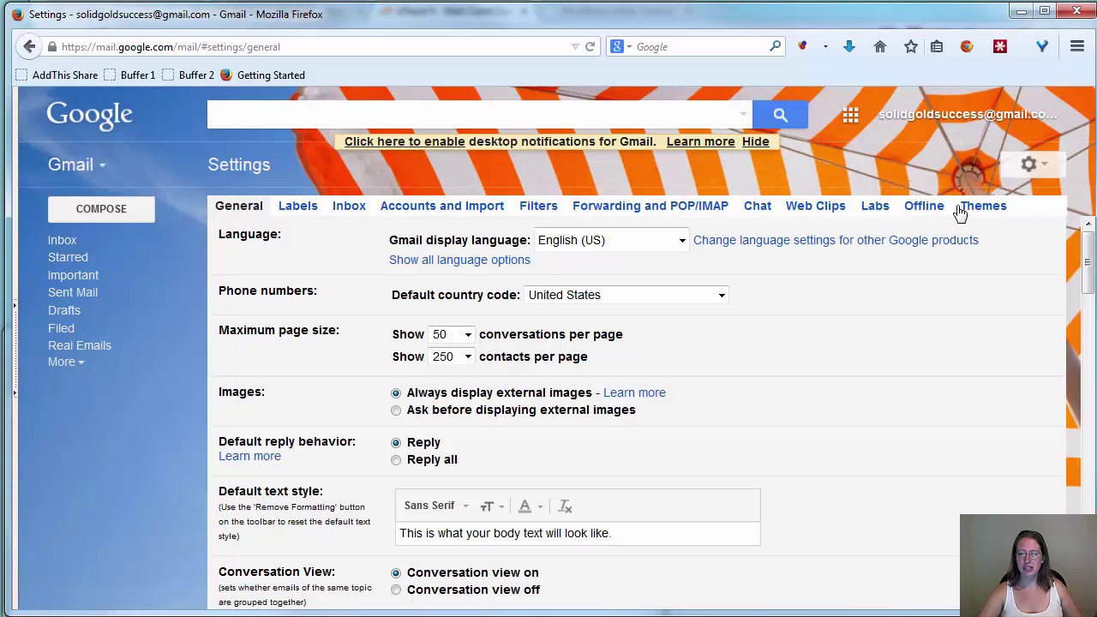
pyautogui.click(442, 213)
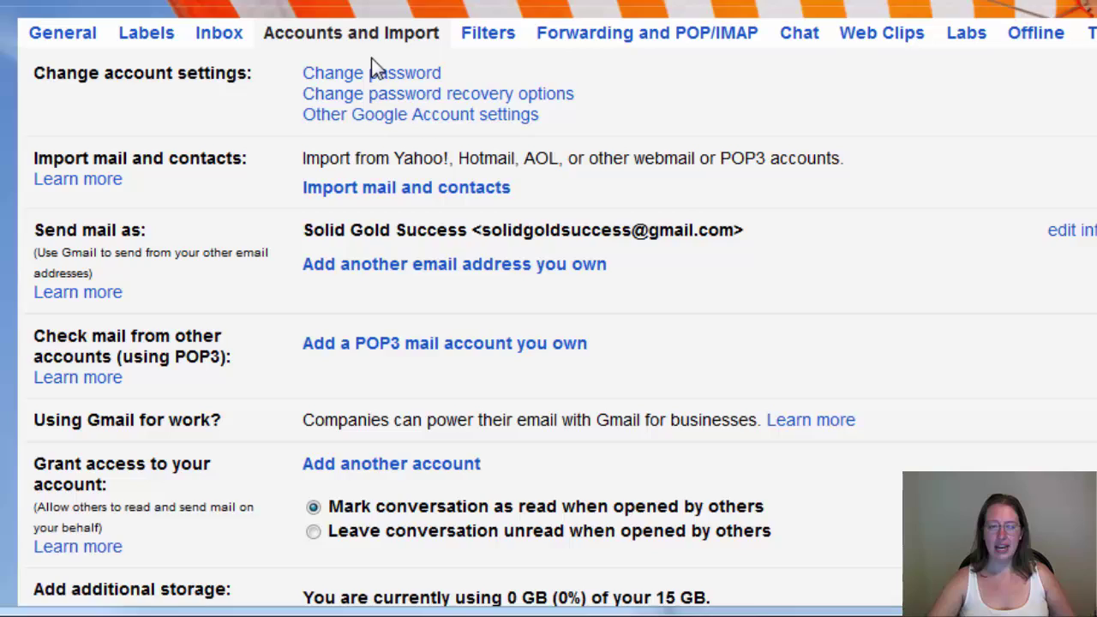
pyautogui.scroll(-3, 371, 60)
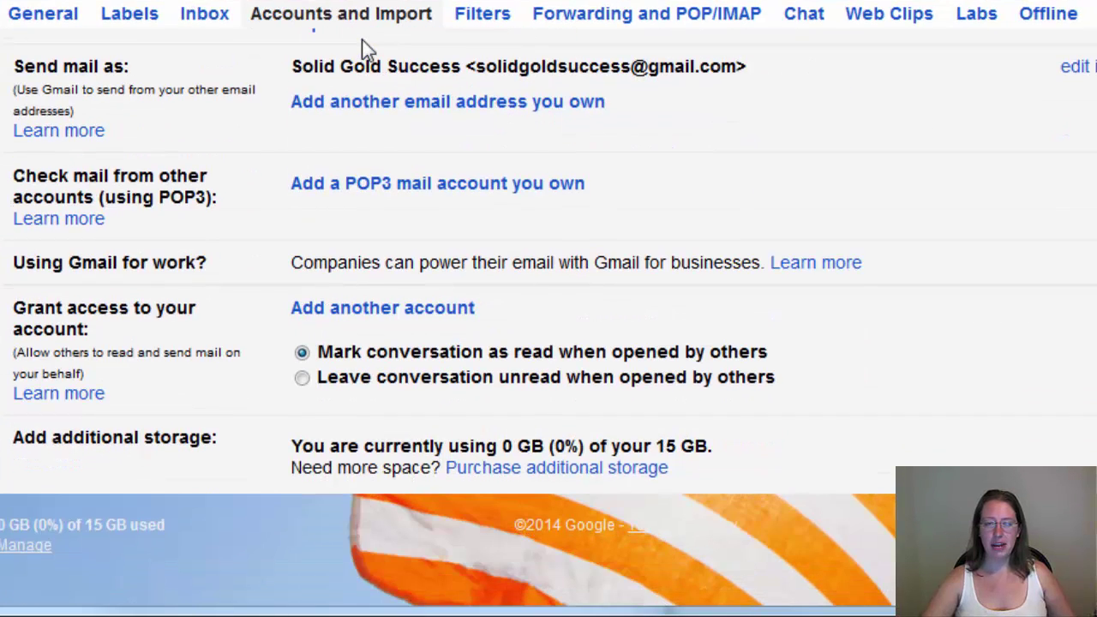
pyautogui.moveTo(13, 69); pyautogui.dragTo(133, 75)
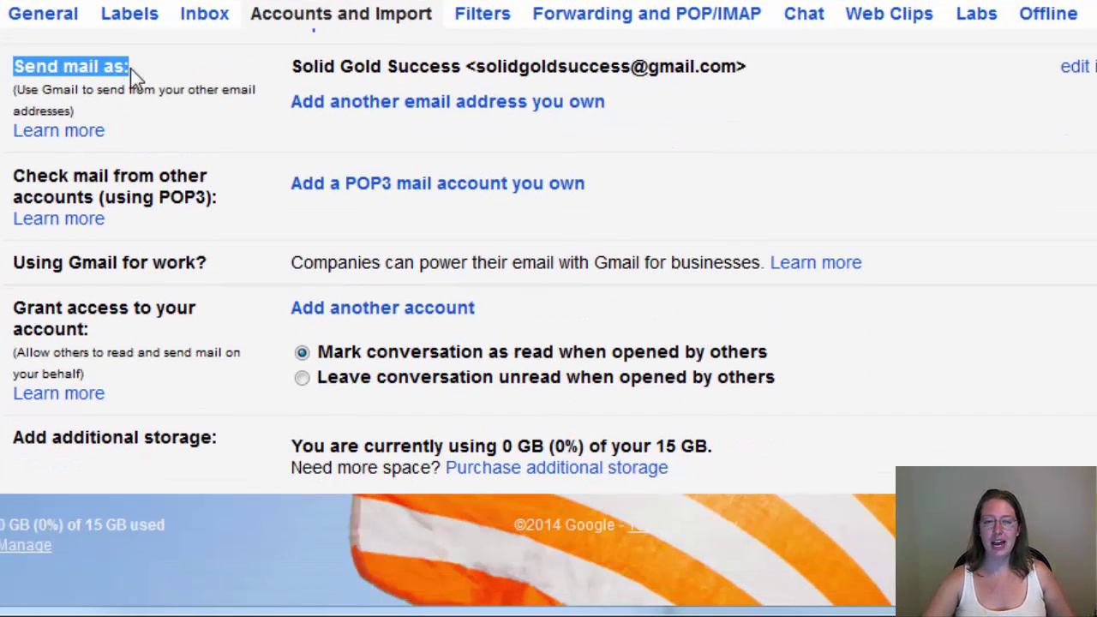
pyautogui.moveTo(13, 170)
pyautogui.mouseDown()
pyautogui.moveTo(227, 201)
pyautogui.moveTo(74, 180)
pyautogui.moveTo(11, 184)
pyautogui.mouseUp()
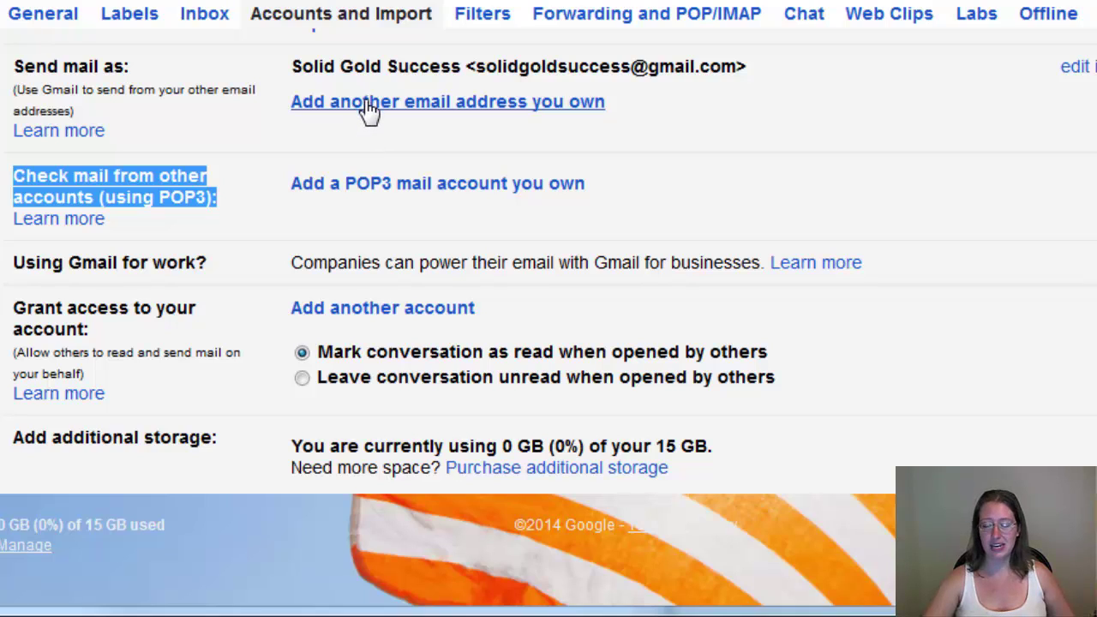
pyautogui.click(356, 207)
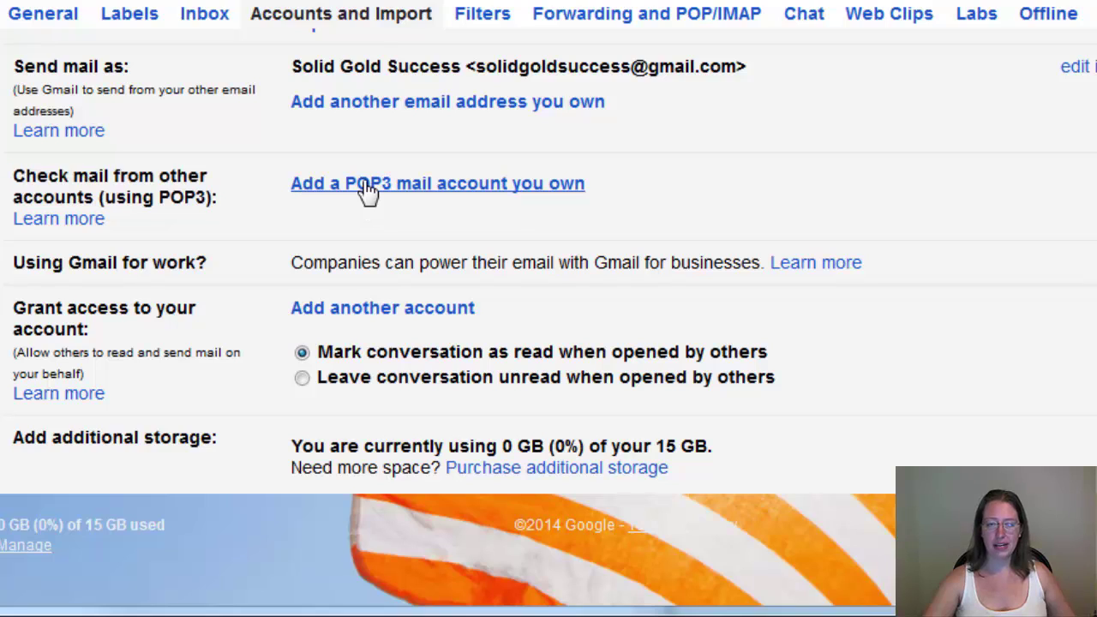
pyautogui.click(510, 192)
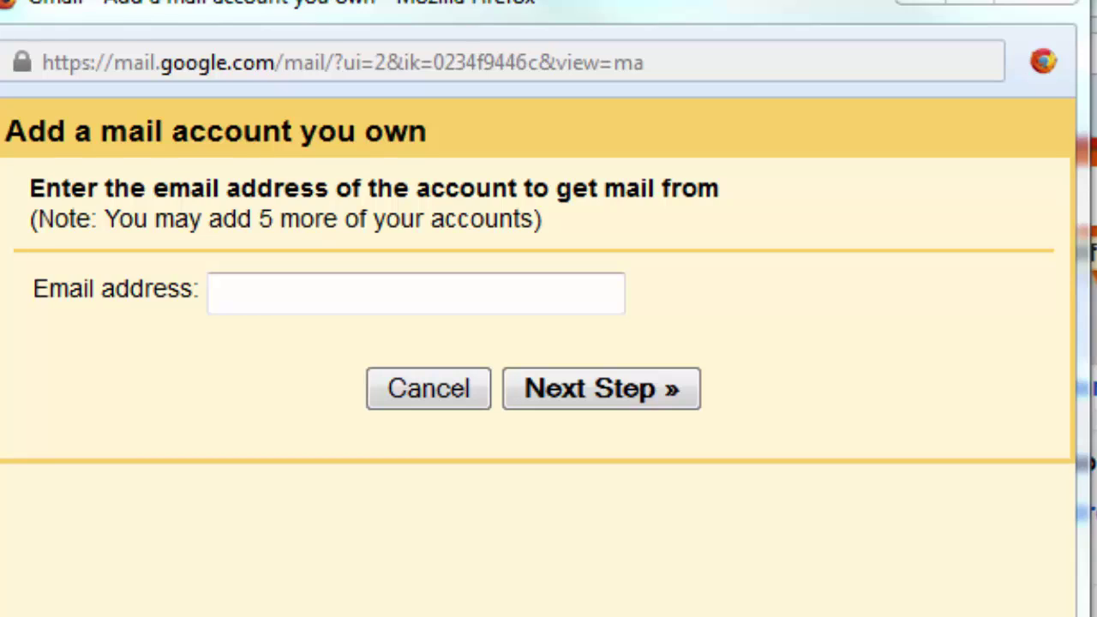
pyautogui.click(326, 307)
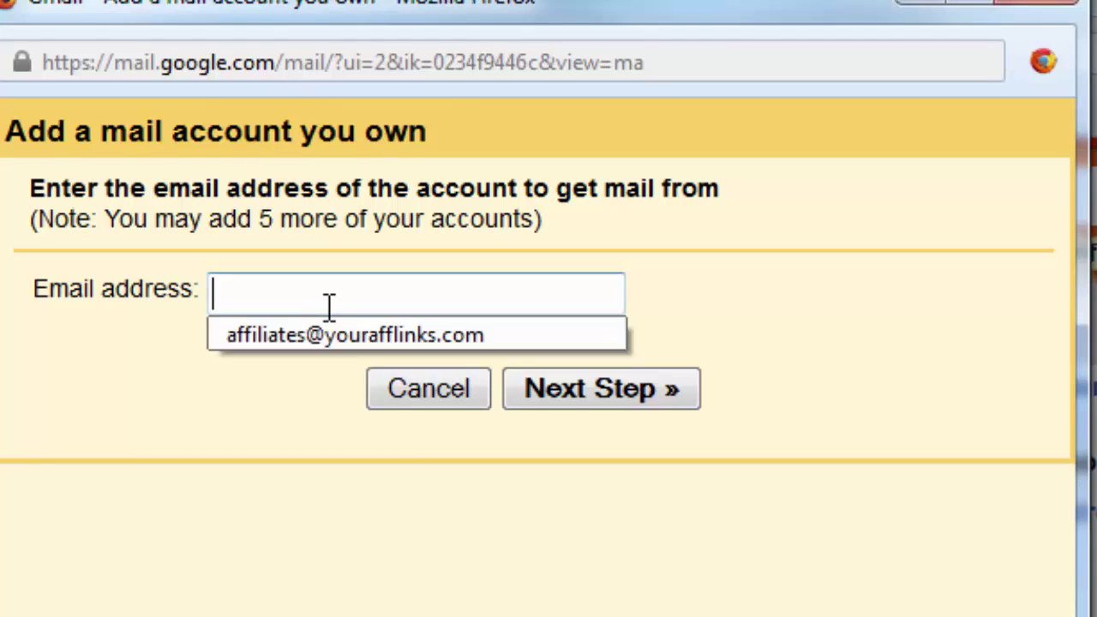
pyautogui.hotkey('ctrl', 'v')
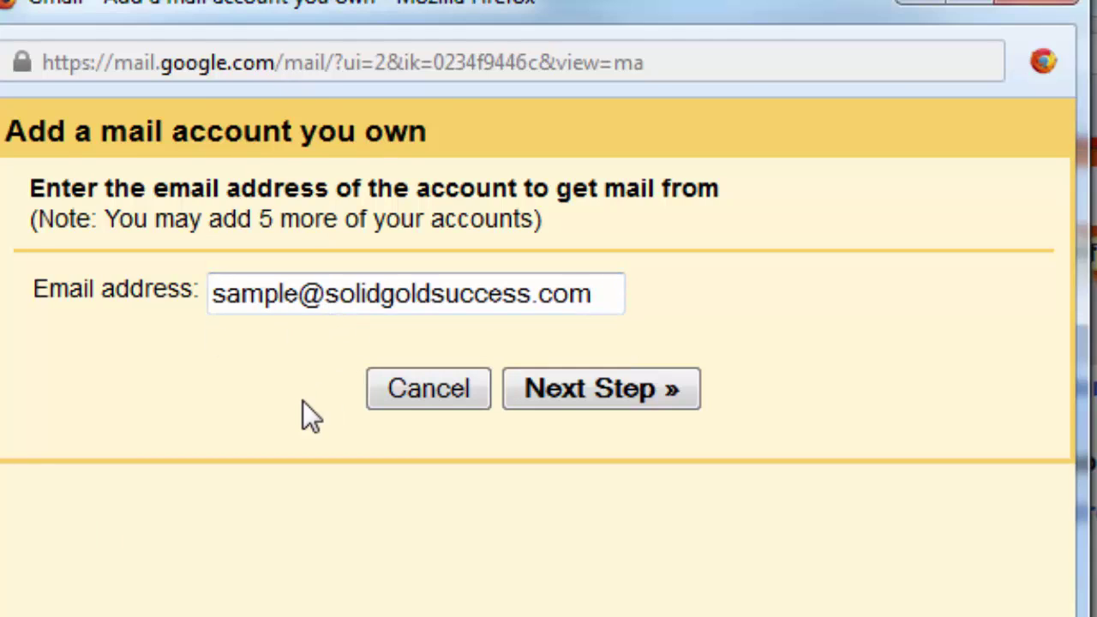
pyautogui.click(590, 403)
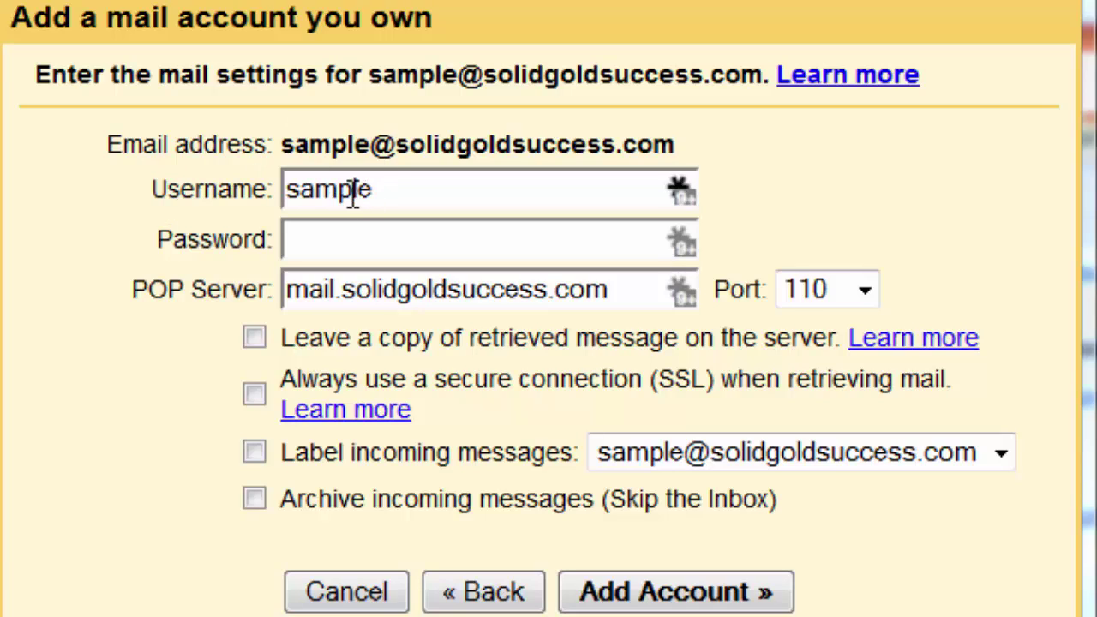
# - Use the full domain address as the username and paste the mailbox password
pyautogui.hotkey('alt', 'Tab')
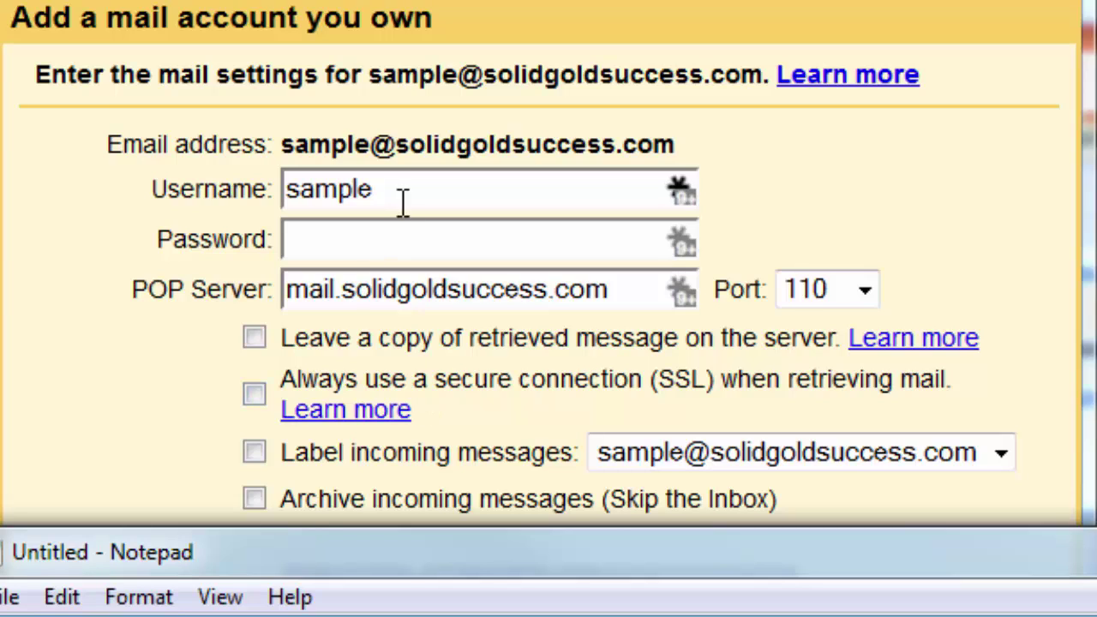
pyautogui.moveTo(402, 192); pyautogui.dragTo(265, 178)
pyautogui.hotkey('ctrl', 'v')
pyautogui.hotkey('alt', 'Tab')
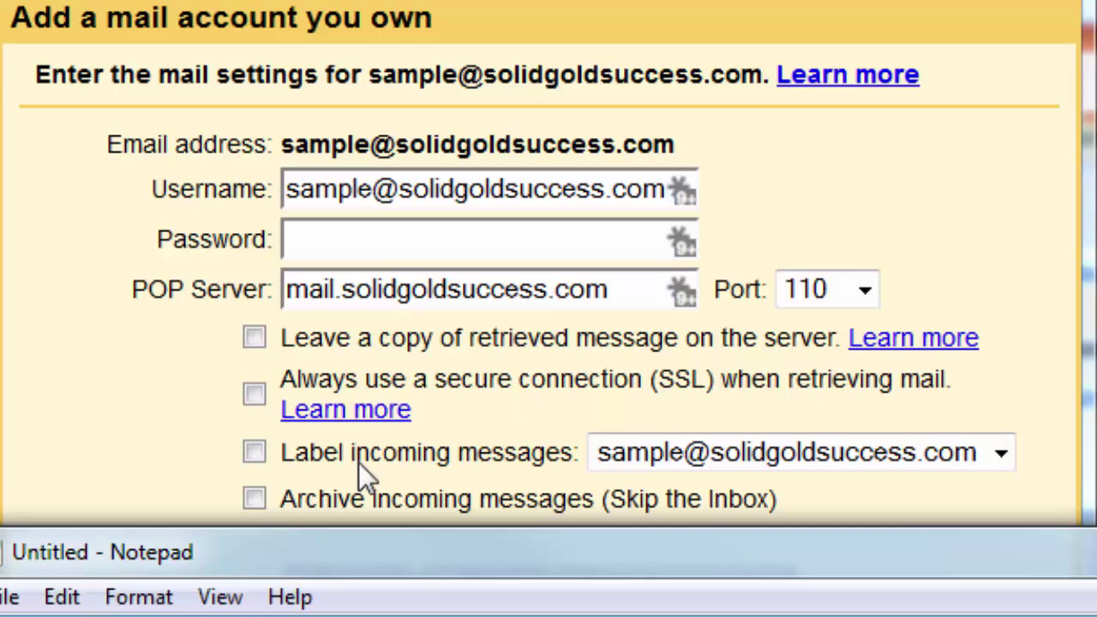
pyautogui.click(357, 232)
pyautogui.hotkey('ctrl', 'v')
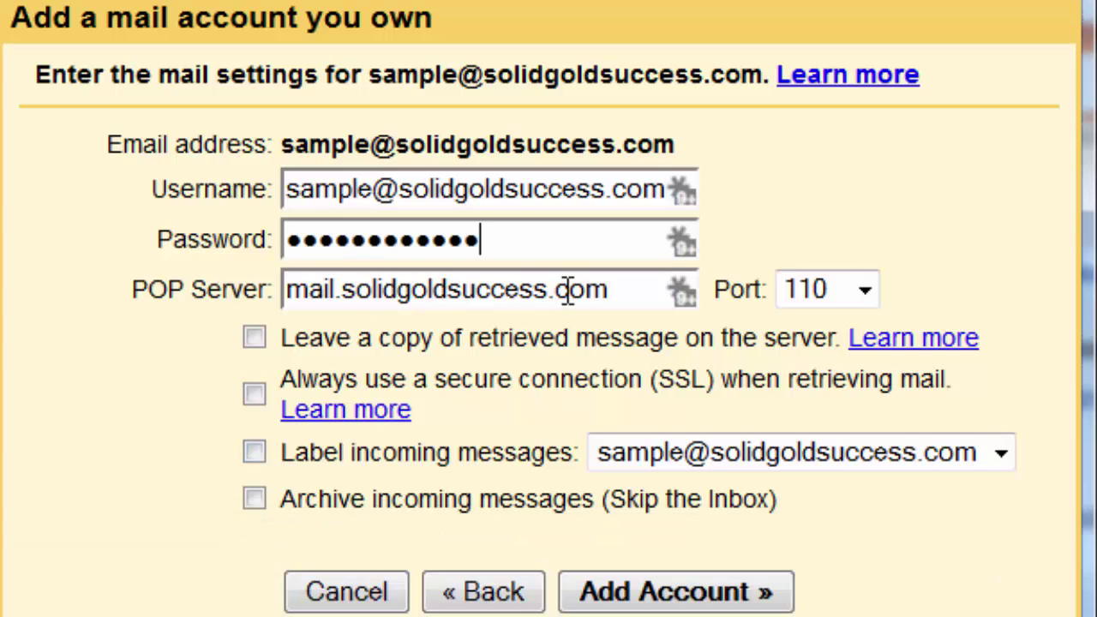
pyautogui.hotkey('alt', 'Tab')
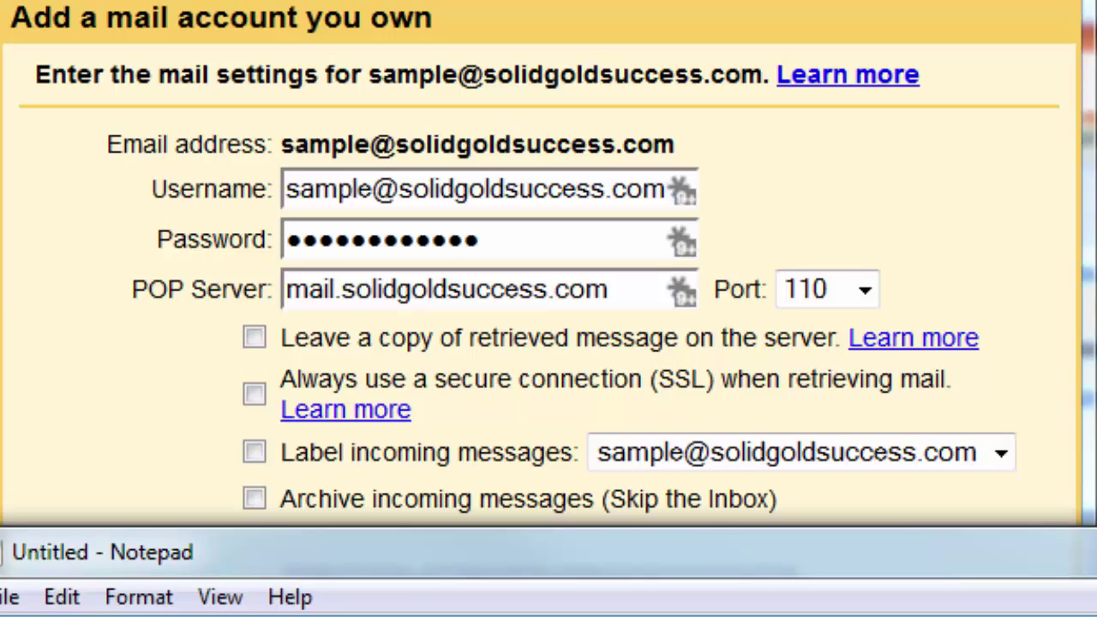
# - Replace the POP server with host17.registrar-servers.com
pyautogui.click(624, 296)
pyautogui.keyDown('shift'); pyautogui.click(288, 292); pyautogui.keyUp('shift')
pyautogui.write('host17.registrar-servers.com')
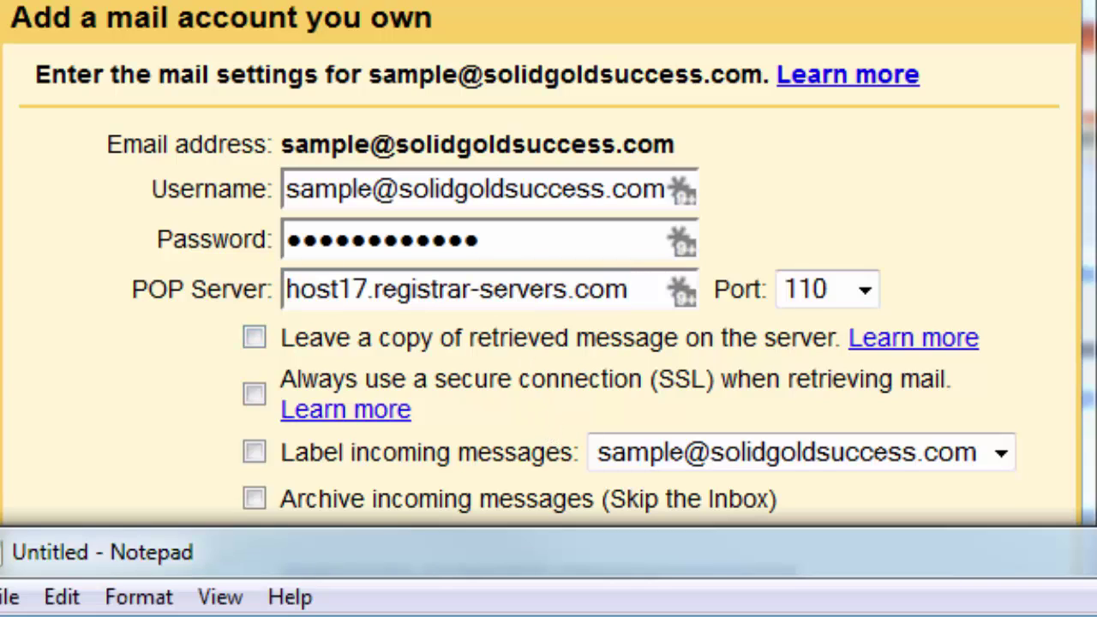
pyautogui.hotkey('alt', 'Tab')
# - Set port 995, enable SSL and incoming-message labelling, and add the POP3 account
pyautogui.click(802, 293)
pyautogui.click(822, 423)
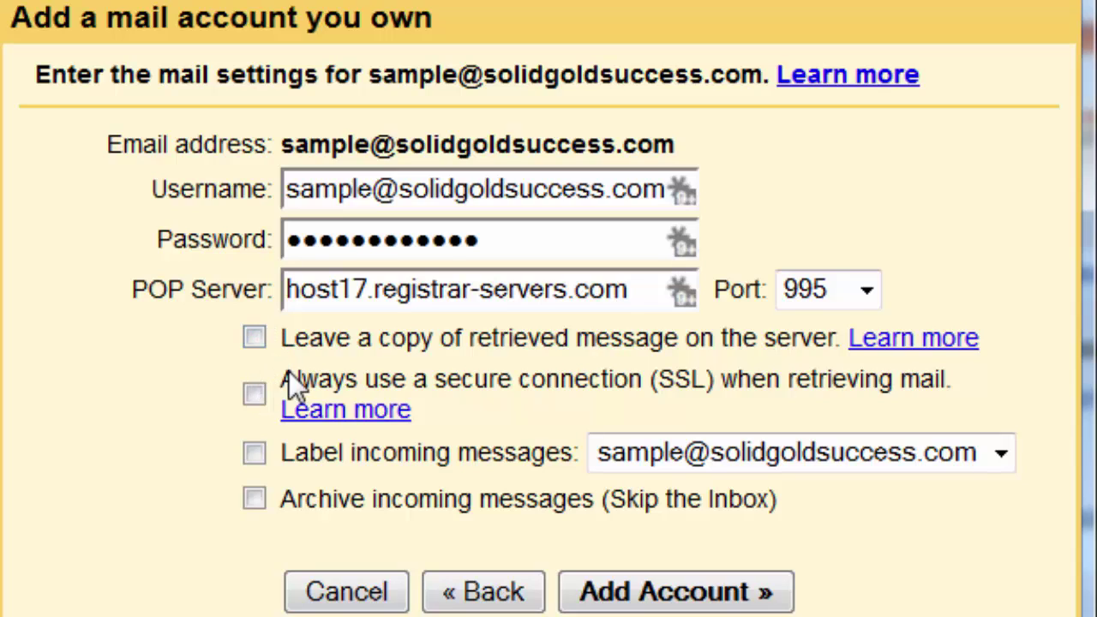
pyautogui.moveTo(297, 378); pyautogui.dragTo(623, 381)
pyautogui.hotkey('alt', 'Tab')
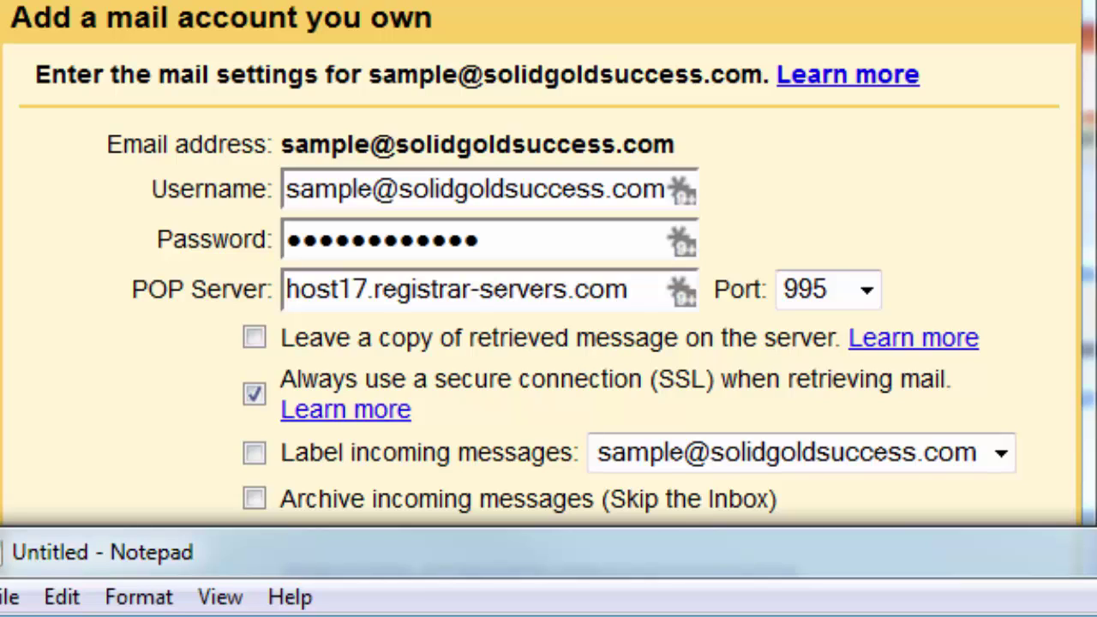
pyautogui.hotkey('alt', 'Tab')
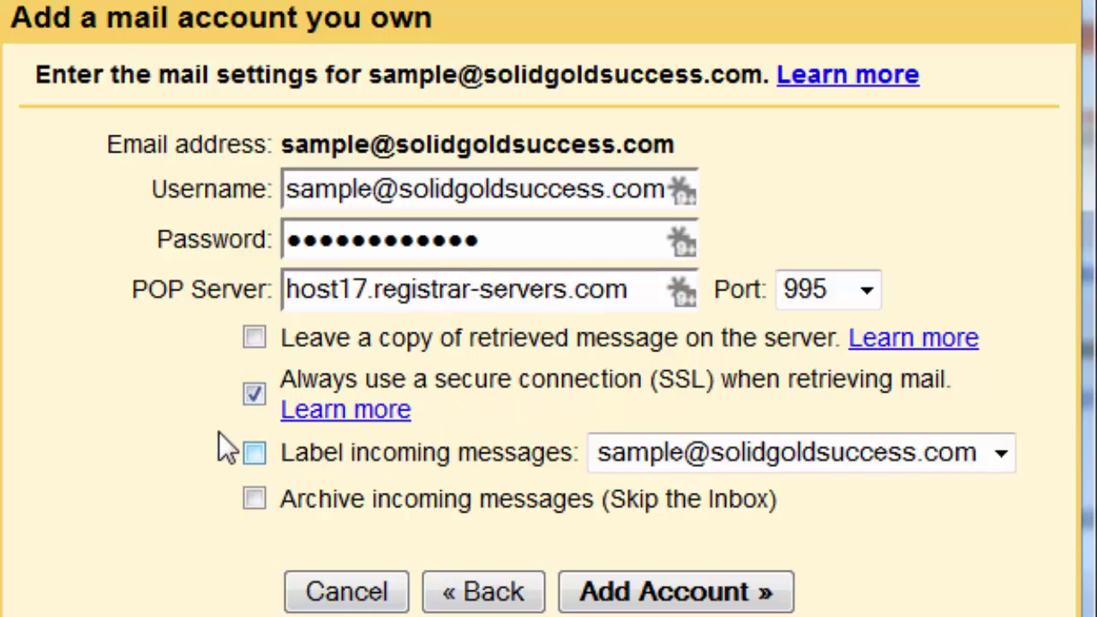
pyautogui.click(255, 454)
pyautogui.click(692, 591)
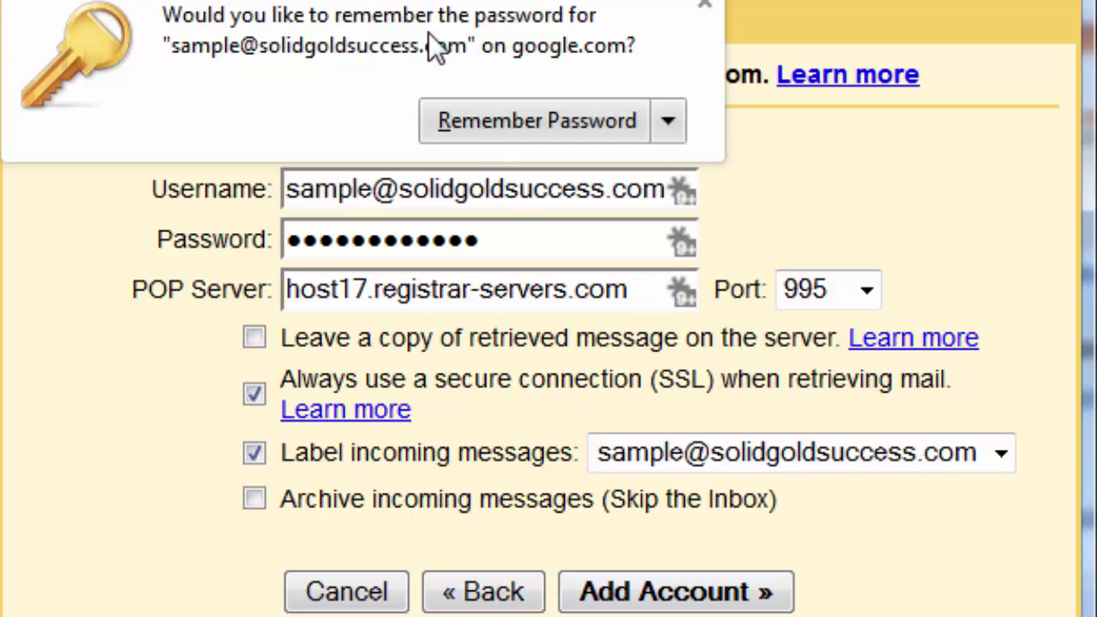
# - Dismiss the browser password prompts and continue setting up sending mail as the added address
pyautogui.click(706, 5)
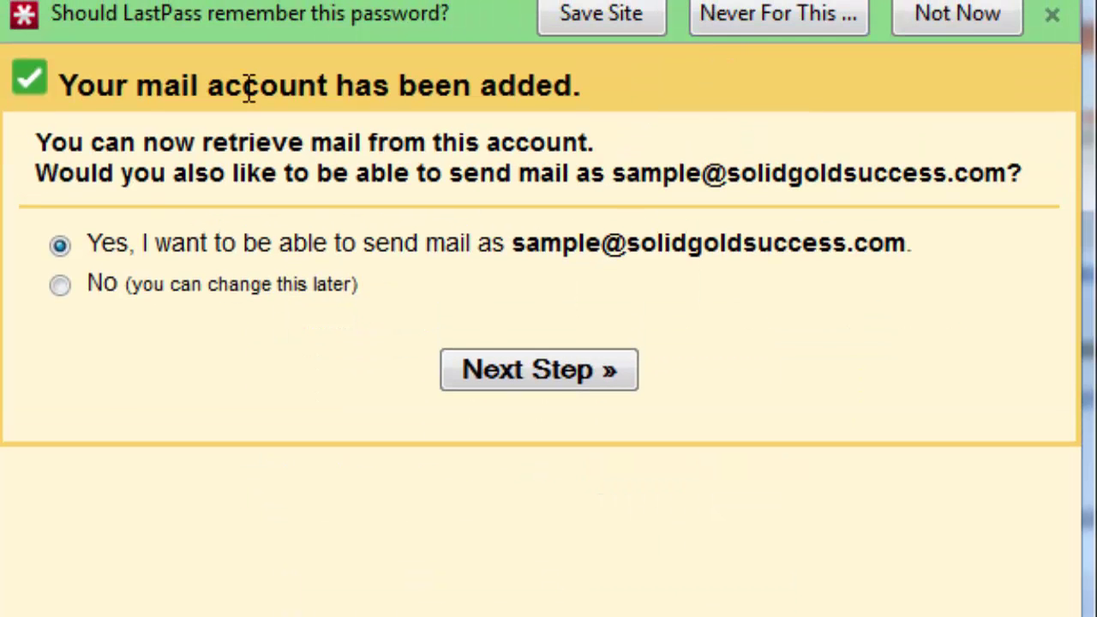
pyautogui.click(1052, 14)
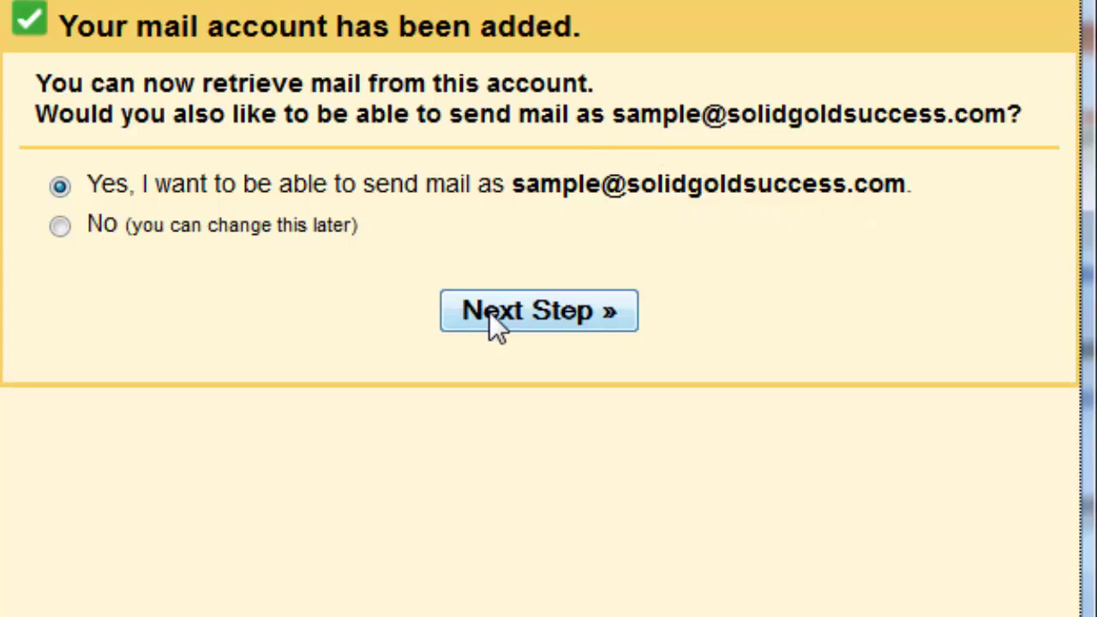
pyautogui.click(562, 313)
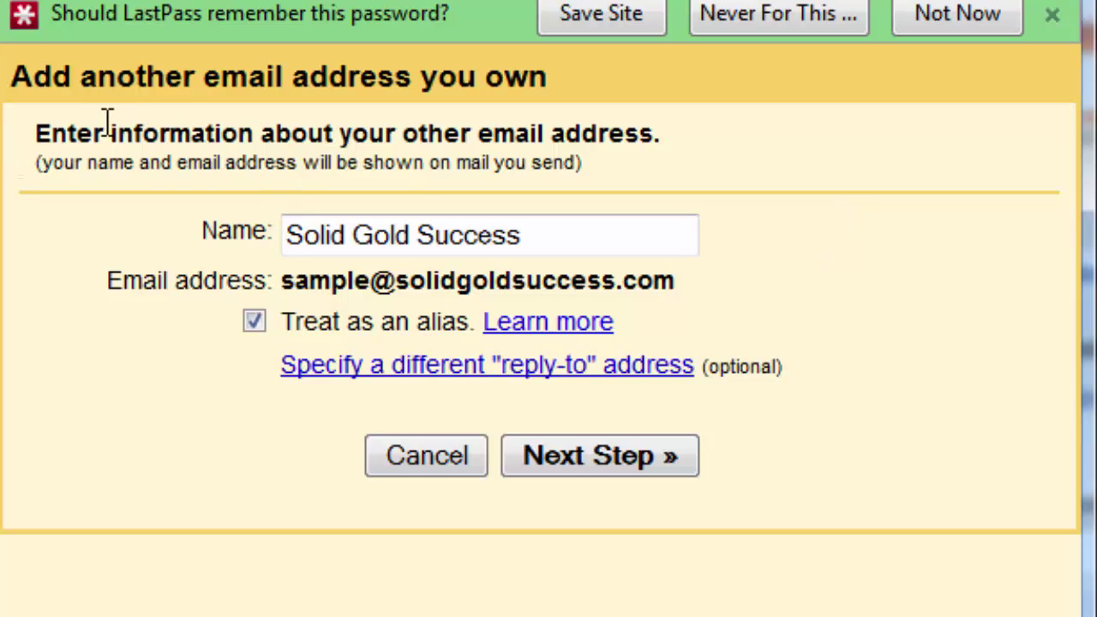
# - Confirm the sender name and advance the send-as setup through to the verification step
pyautogui.click(1053, 15)
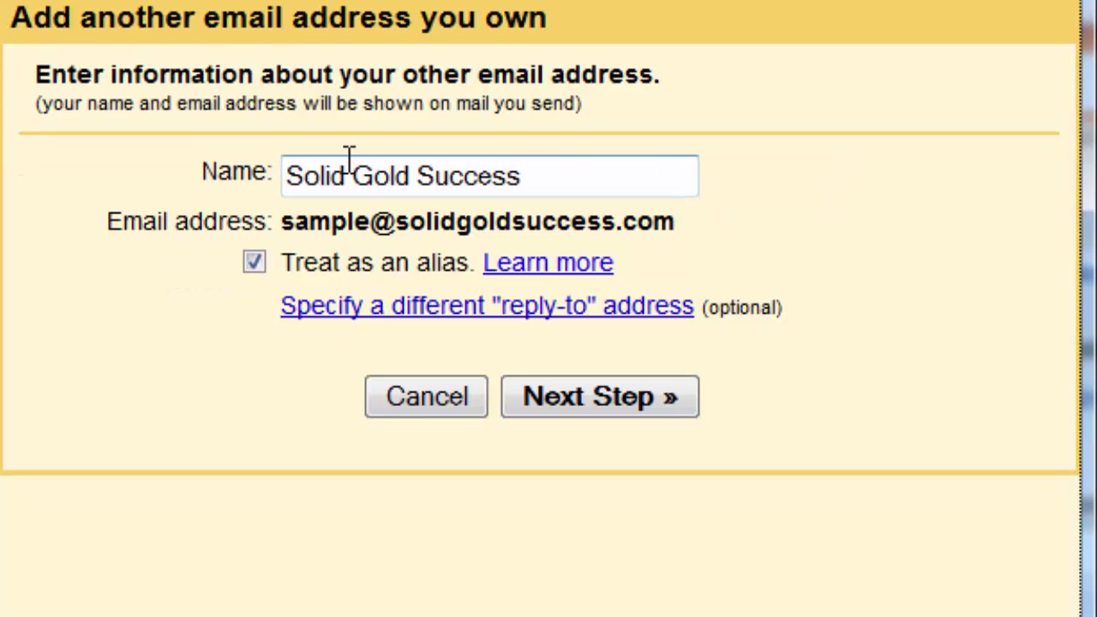
pyautogui.click(585, 176)
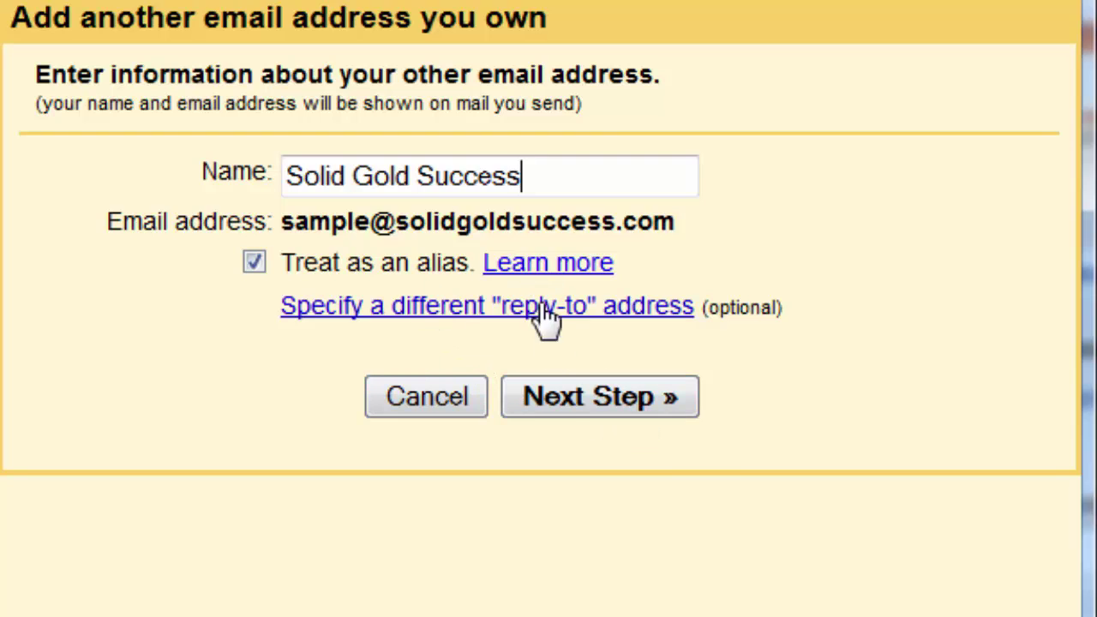
pyautogui.click(610, 401)
pyautogui.click(642, 406)
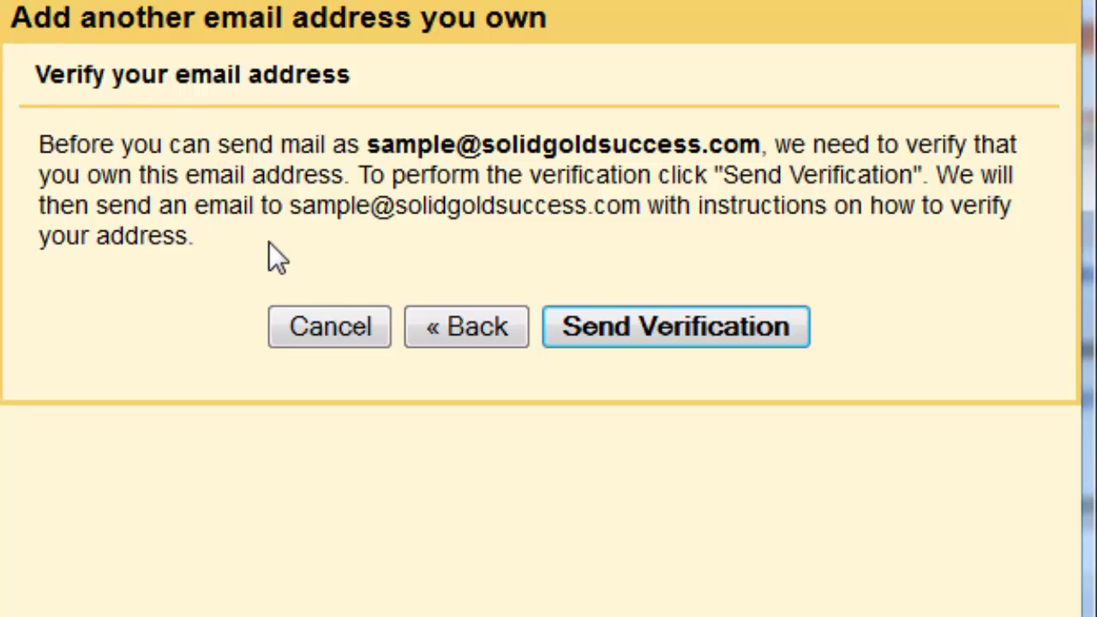
# - Send the verification email to the domain address and move the verification window aside
pyautogui.click(660, 326)
pyautogui.click(656, 343)
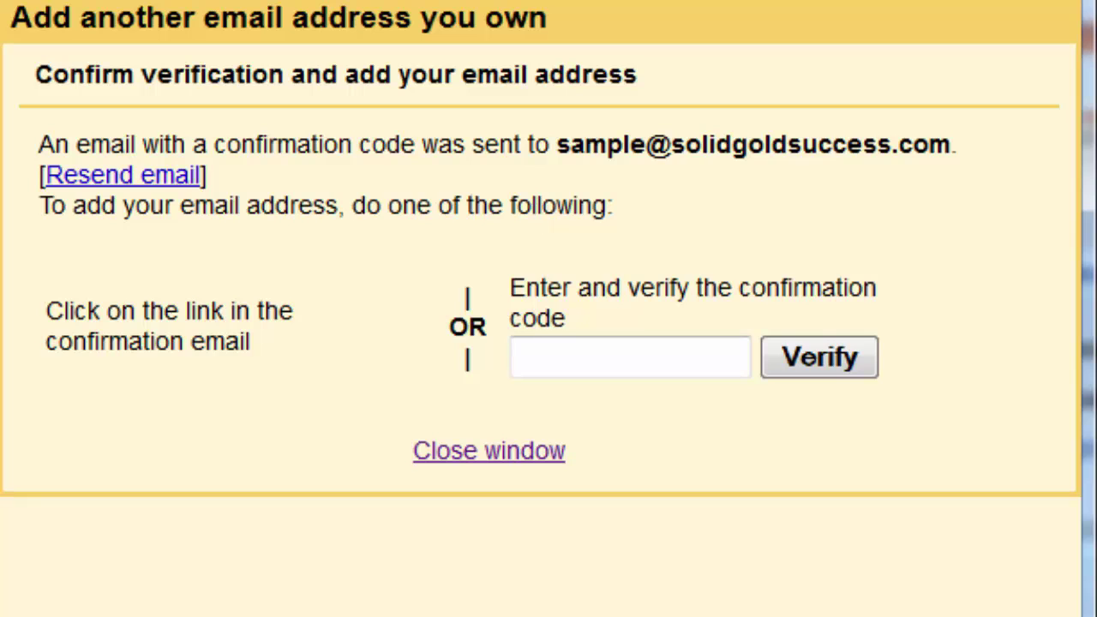
pyautogui.moveTo(600, 0); pyautogui.dragTo(92, 0)
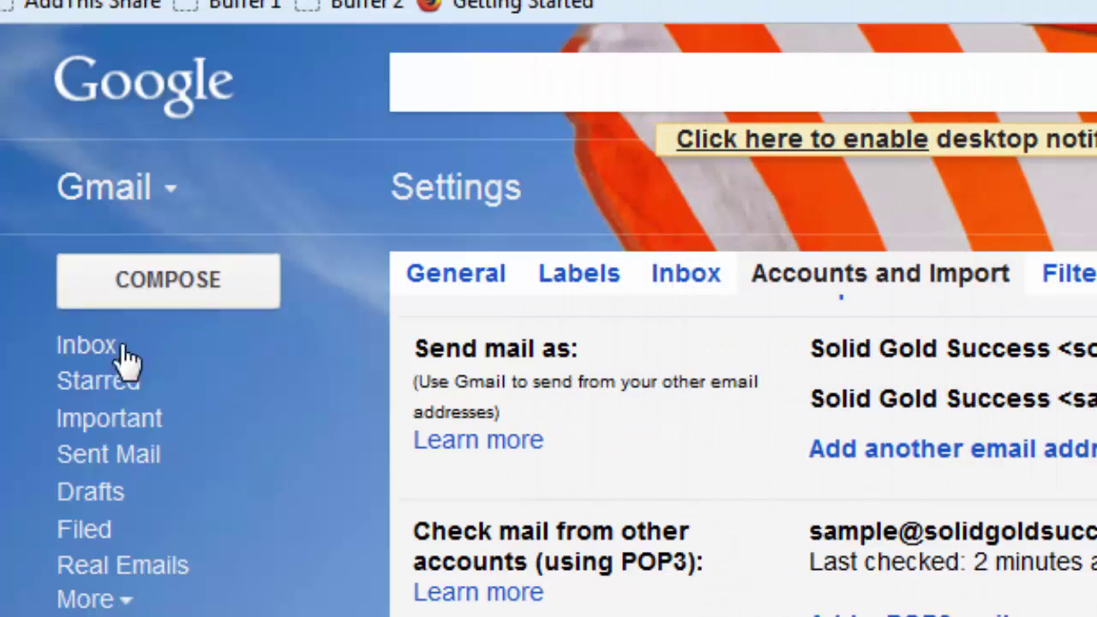
# - Return to the inbox, refresh, and check other categories for the Gmail Team confirmation
pyautogui.click(108, 347)
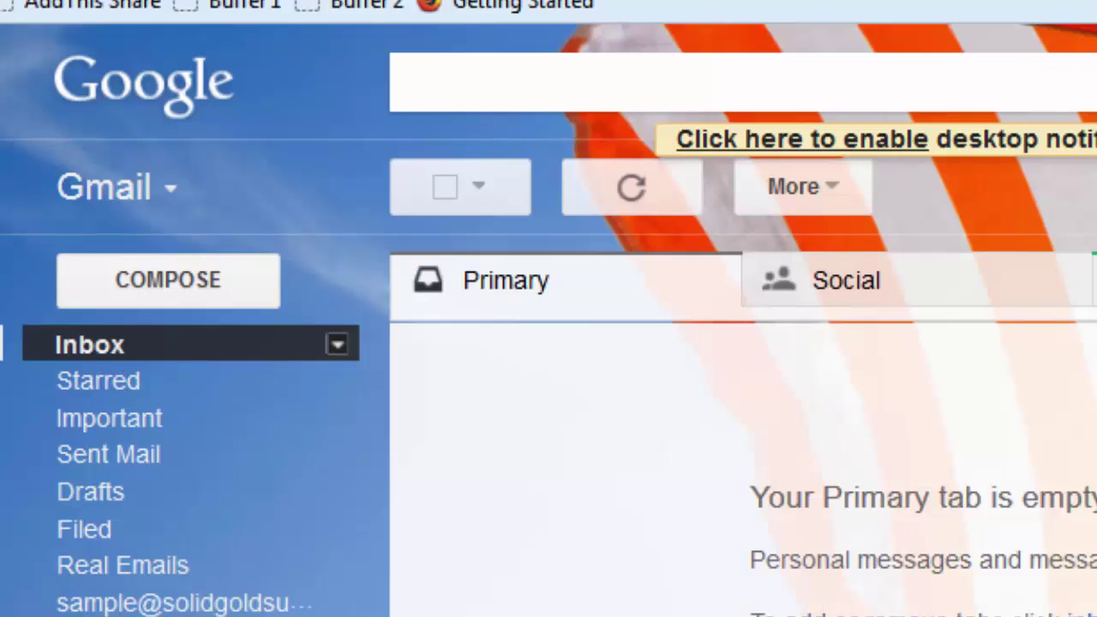
pyautogui.click(629, 188)
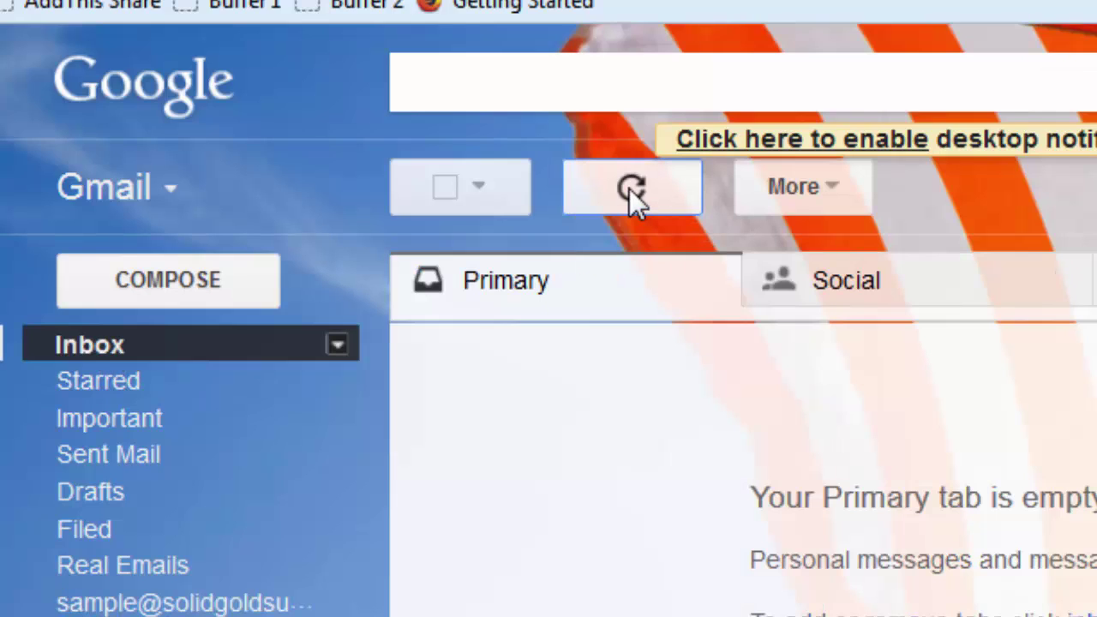
pyautogui.click(940, 298)
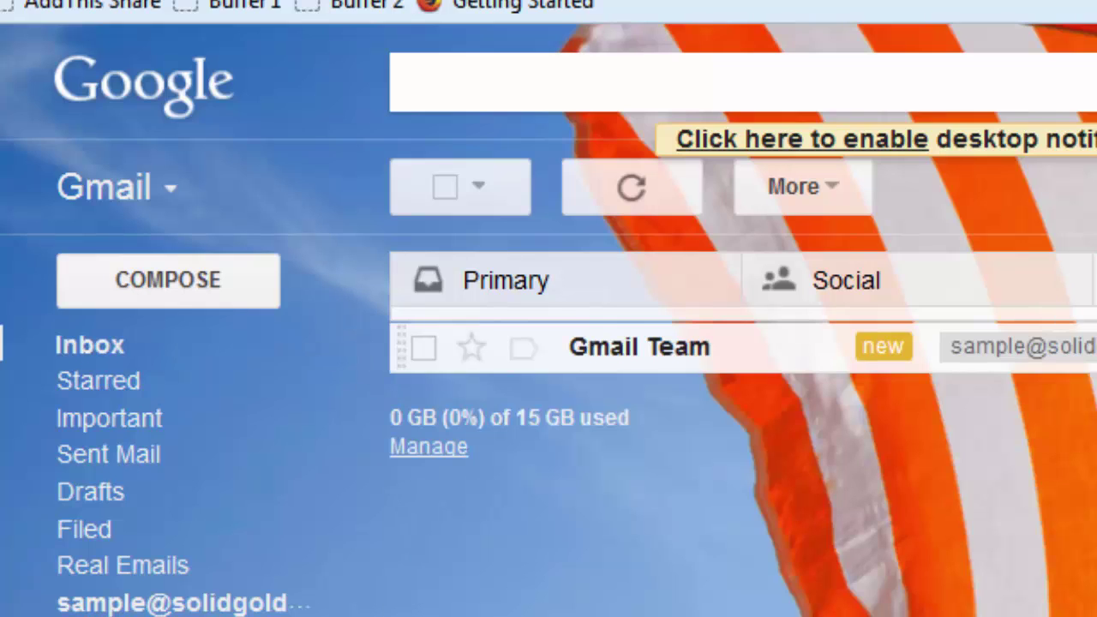
# - Copy the confirmation code from the Gmail Team email and verify the domain address with it
pyautogui.click(1067, 329)
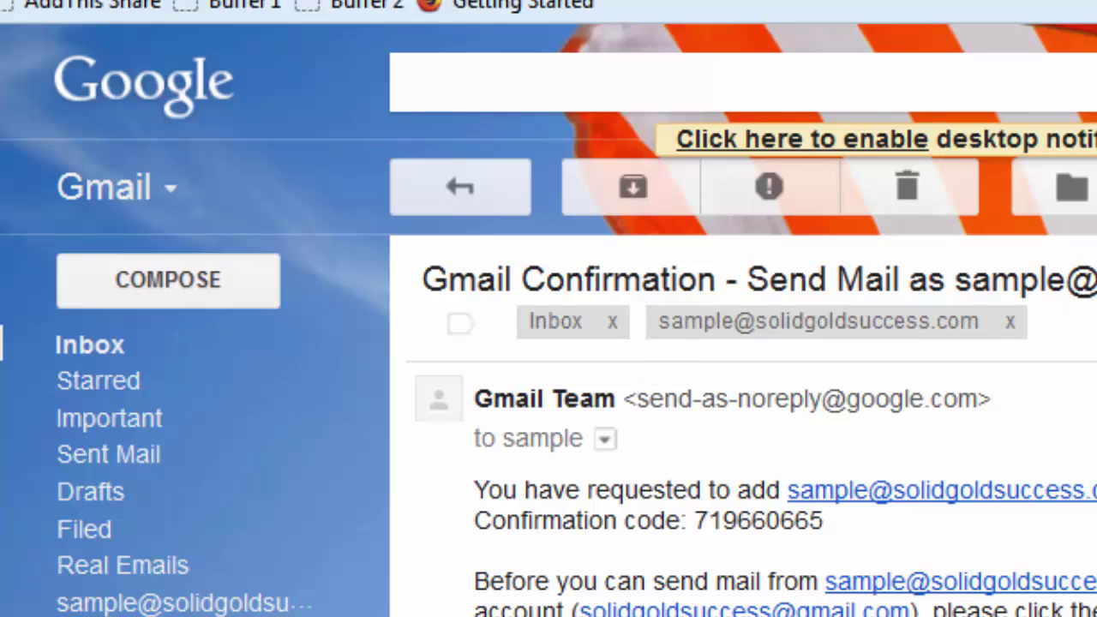
pyautogui.moveTo(854, 521); pyautogui.dragTo(702, 524)
pyautogui.hotkey('ctrl', 'c')
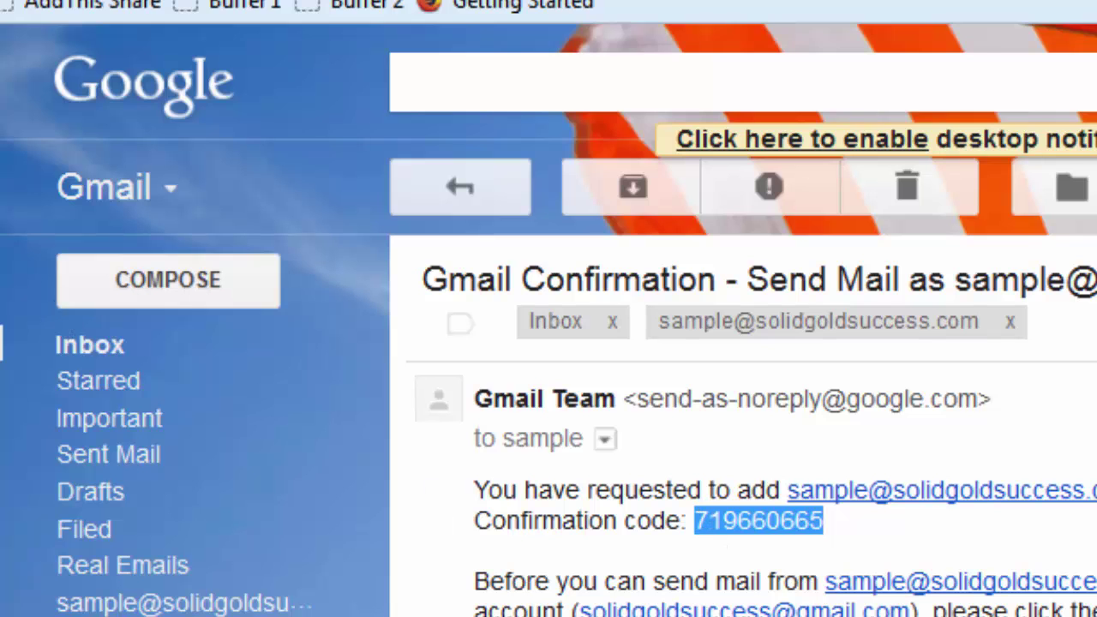
pyautogui.hotkey('alt', 'Tab')
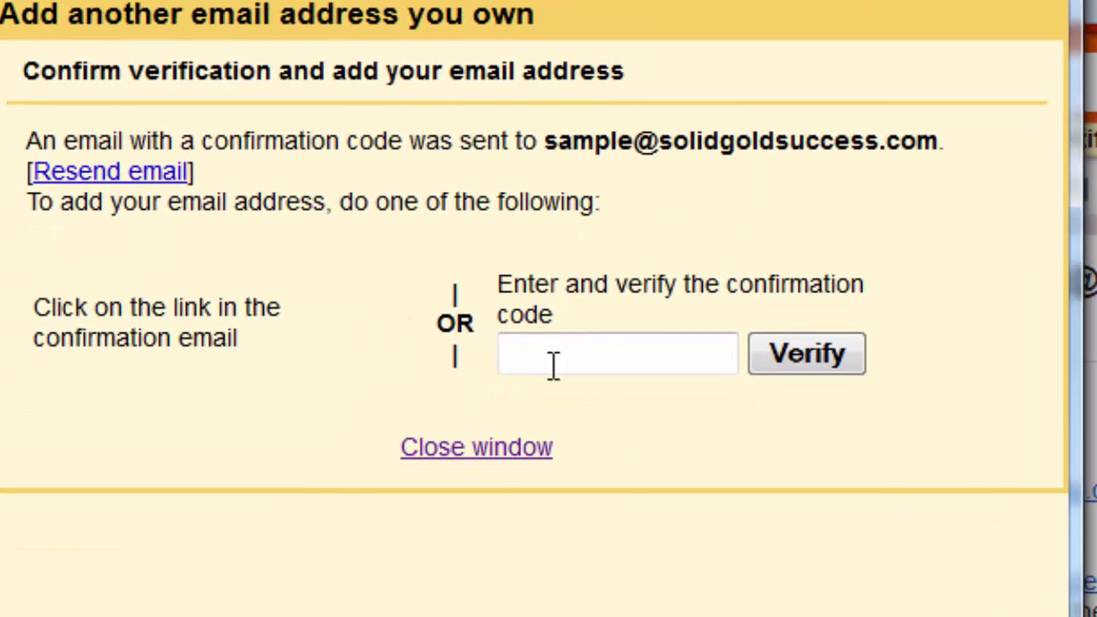
pyautogui.click(572, 416)
pyautogui.hotkey('ctrl', 'v')
pyautogui.click(813, 355)
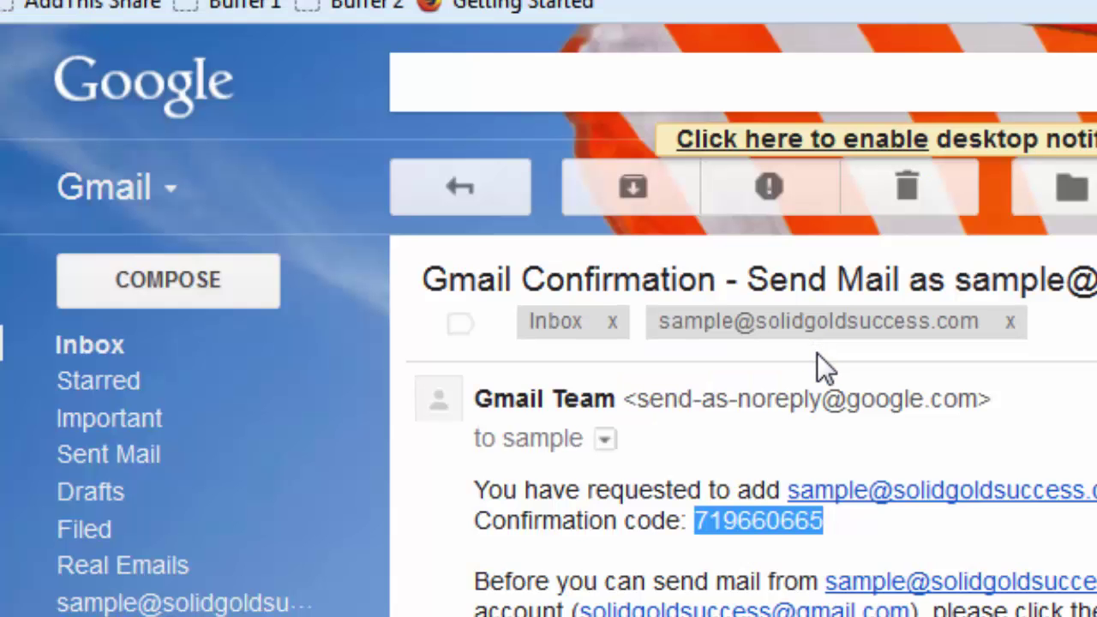
# - Delete the confirmation email and refresh the inbox
pyautogui.click(940, 195)
pyautogui.click(638, 188)
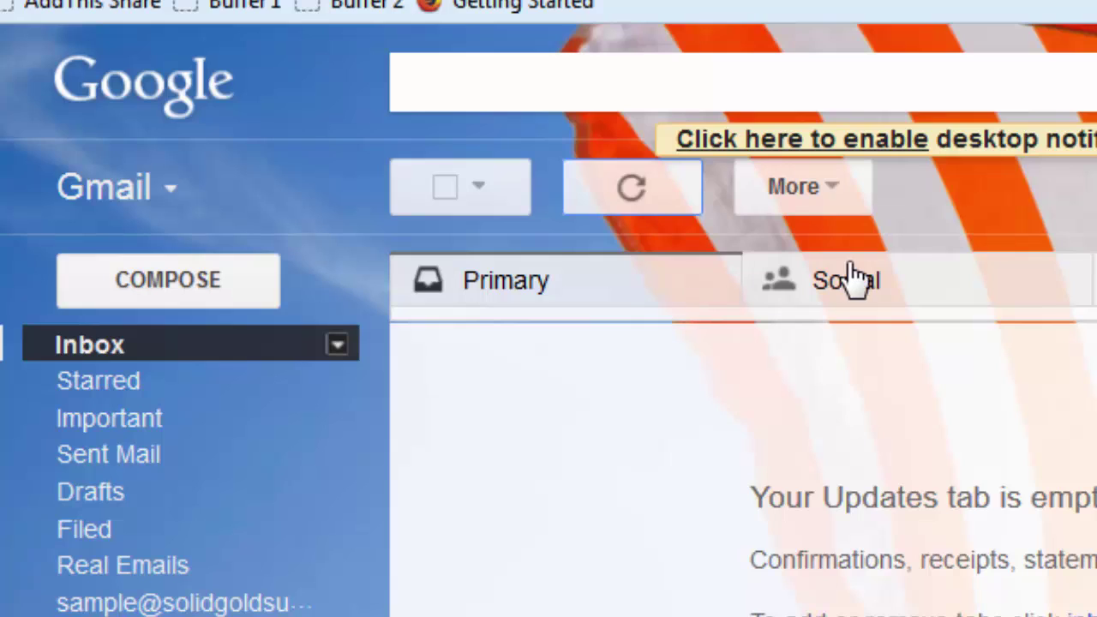
pyautogui.click(652, 202)
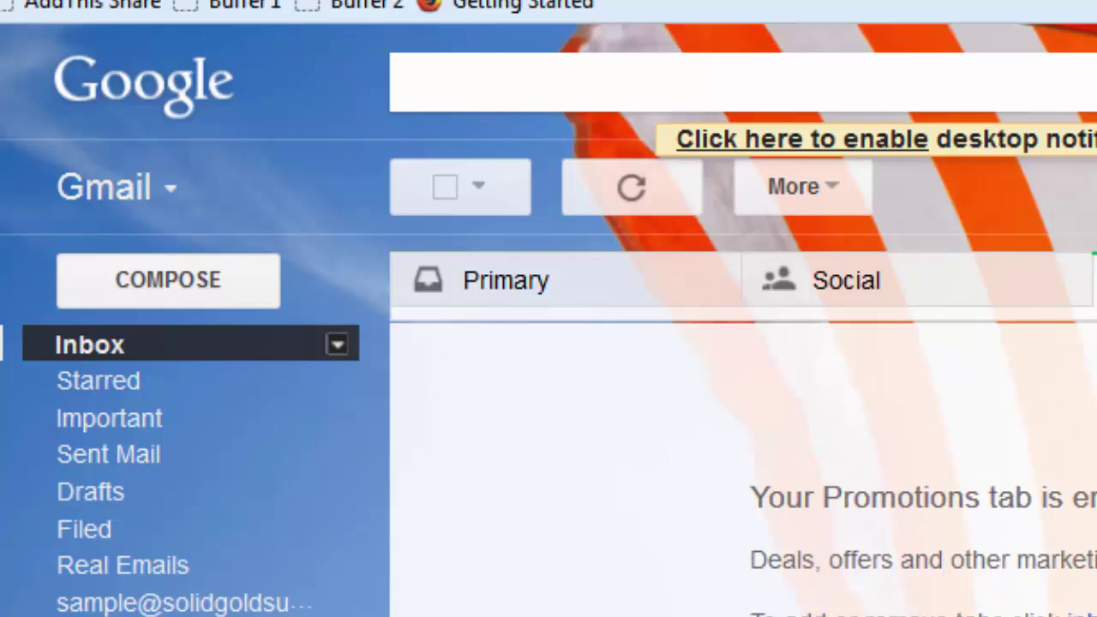
# - Open Gmail Settings on the Accounts and Import tab
pyautogui.click(1035, 164)
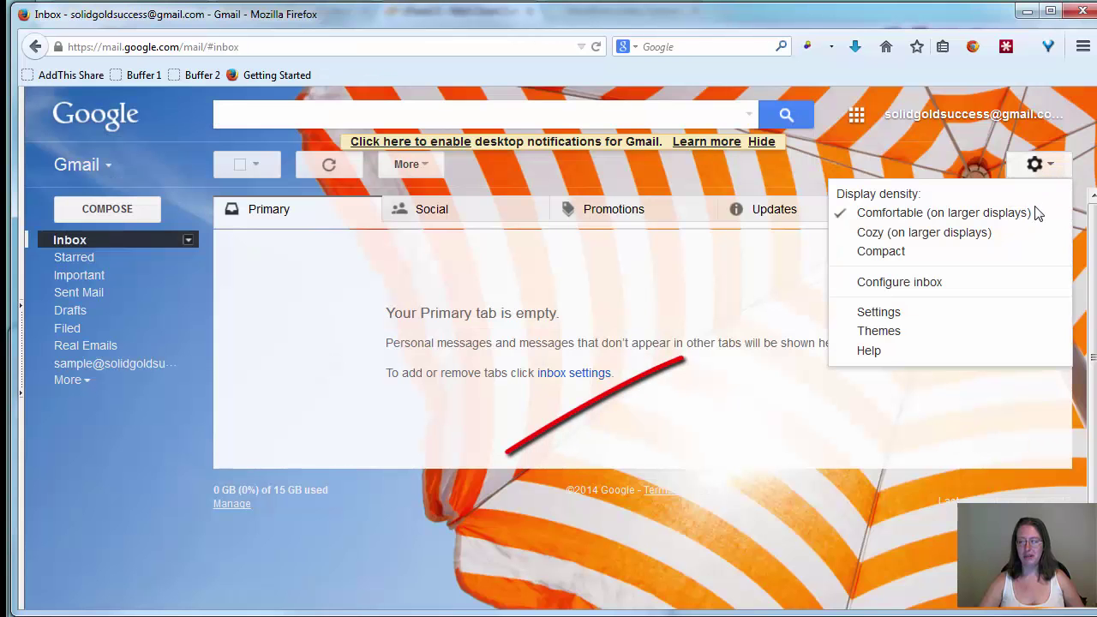
pyautogui.click(867, 317)
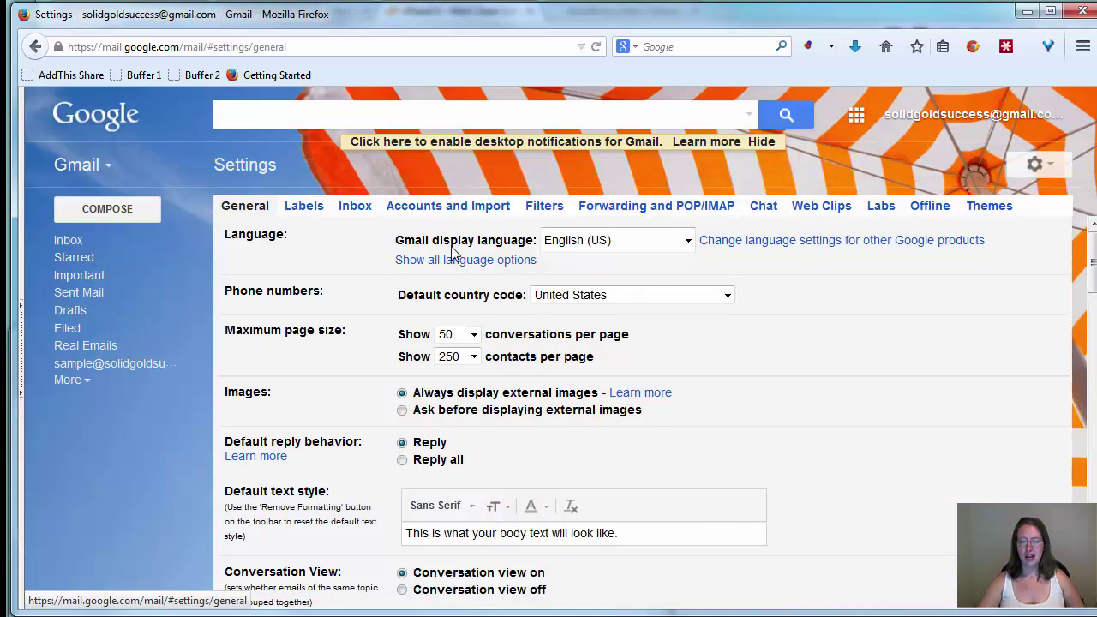
pyautogui.click(431, 206)
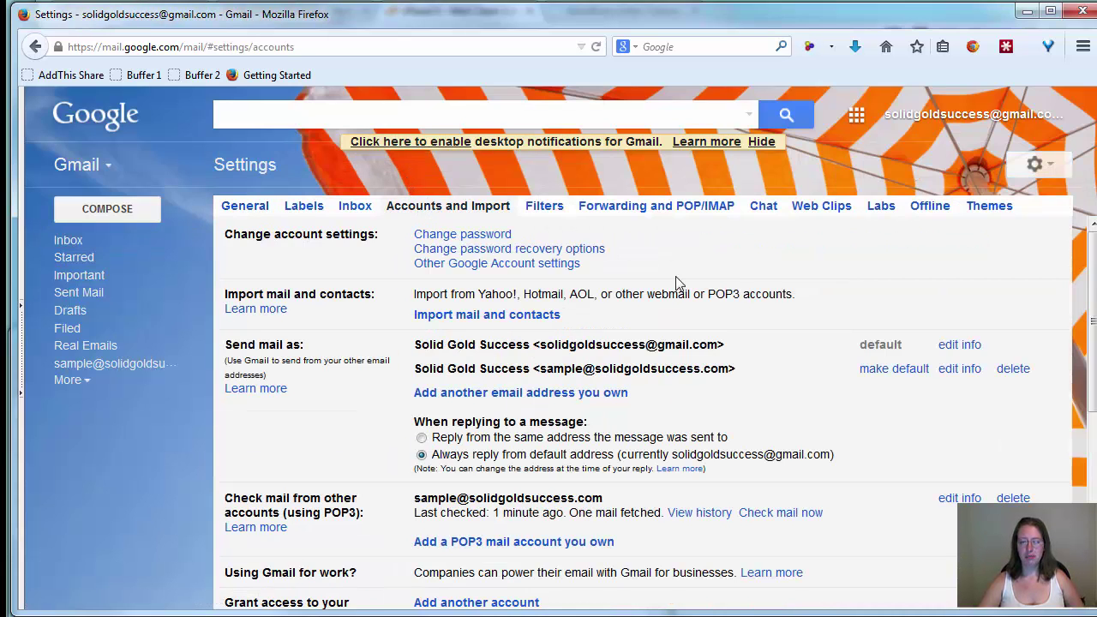
pyautogui.scroll(-1, 1089, 287)
pyautogui.scroll(-1, 1083, 295)
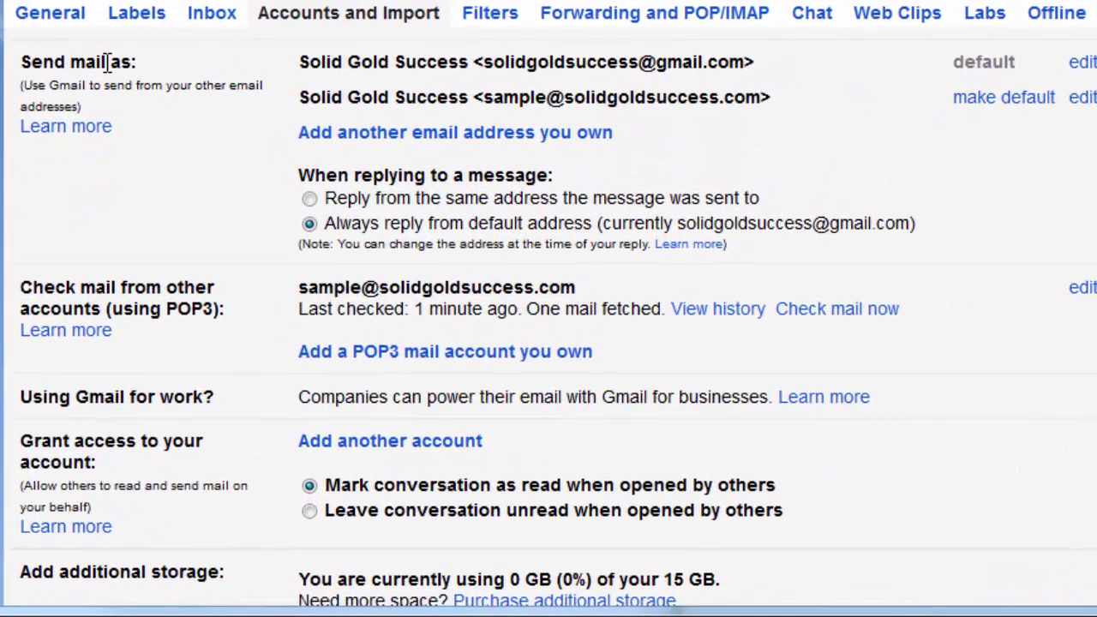
pyautogui.moveTo(295, 98); pyautogui.dragTo(793, 110)
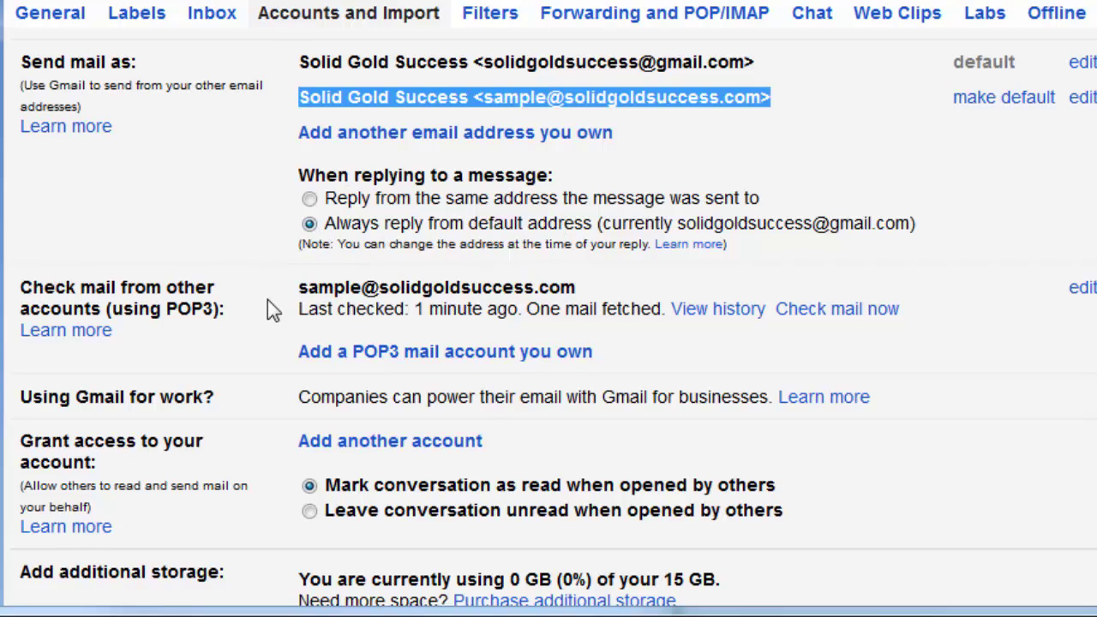
pyautogui.moveTo(307, 287); pyautogui.dragTo(555, 285)
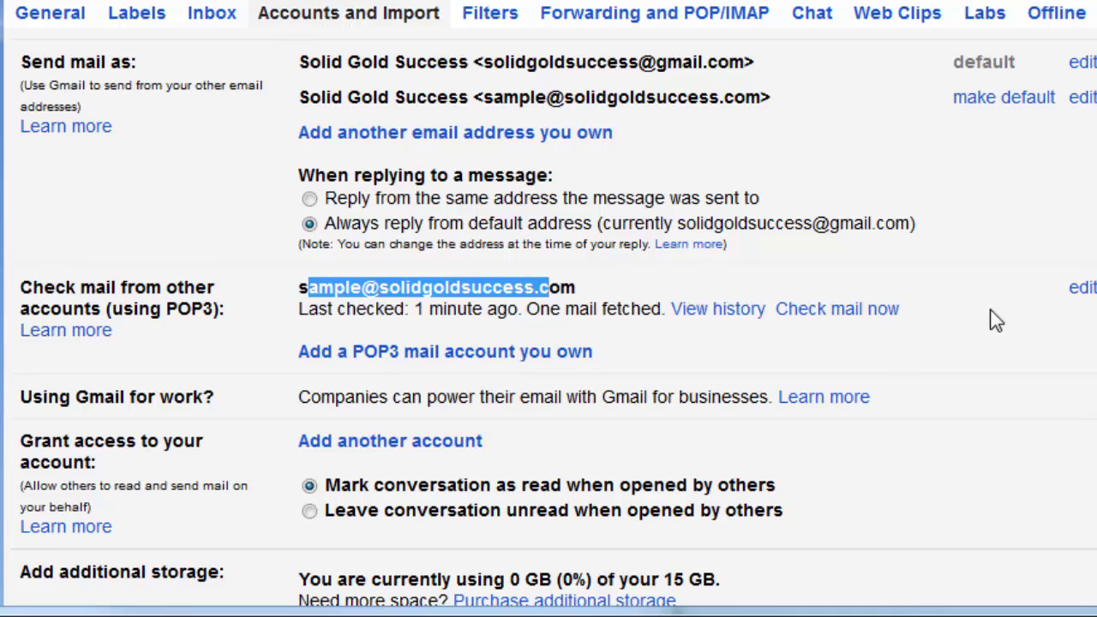
pyautogui.scroll(3, 942, 291)
pyautogui.click(817, 293)
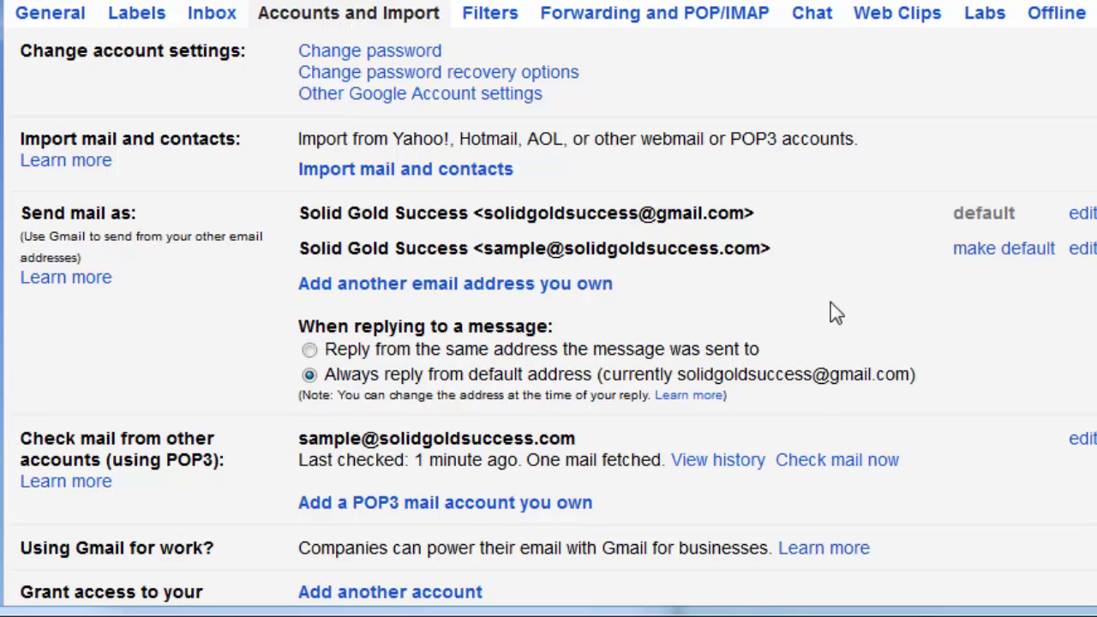
pyautogui.scroll(-2, 874, 343)
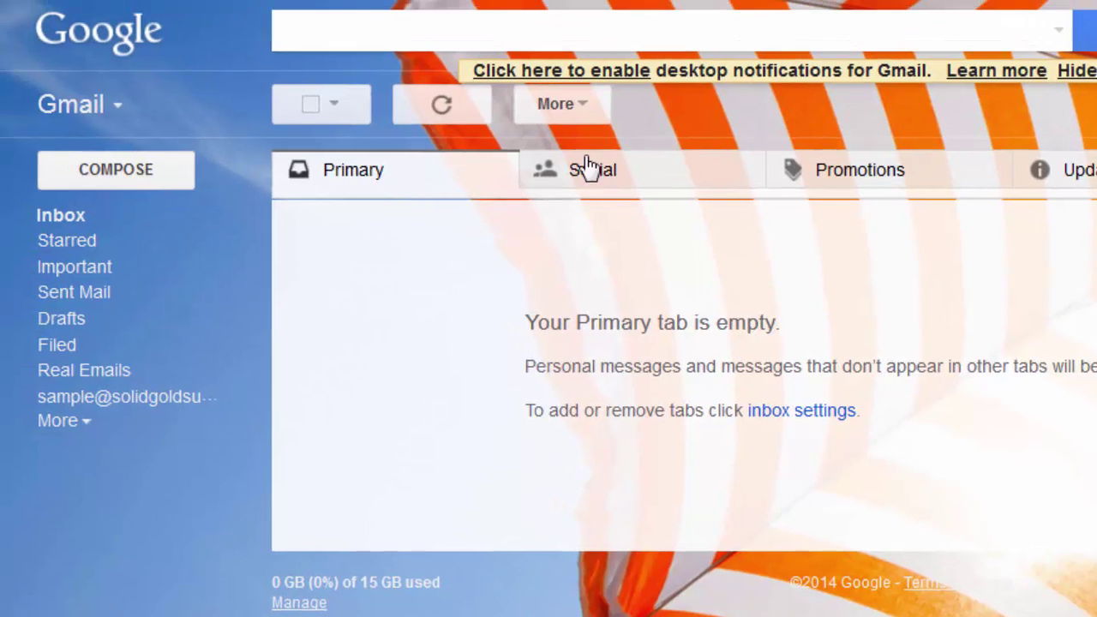
# - Return to the inbox and start a blank new message with COMPOSE
pyautogui.click(447, 103)
pyautogui.click(130, 174)
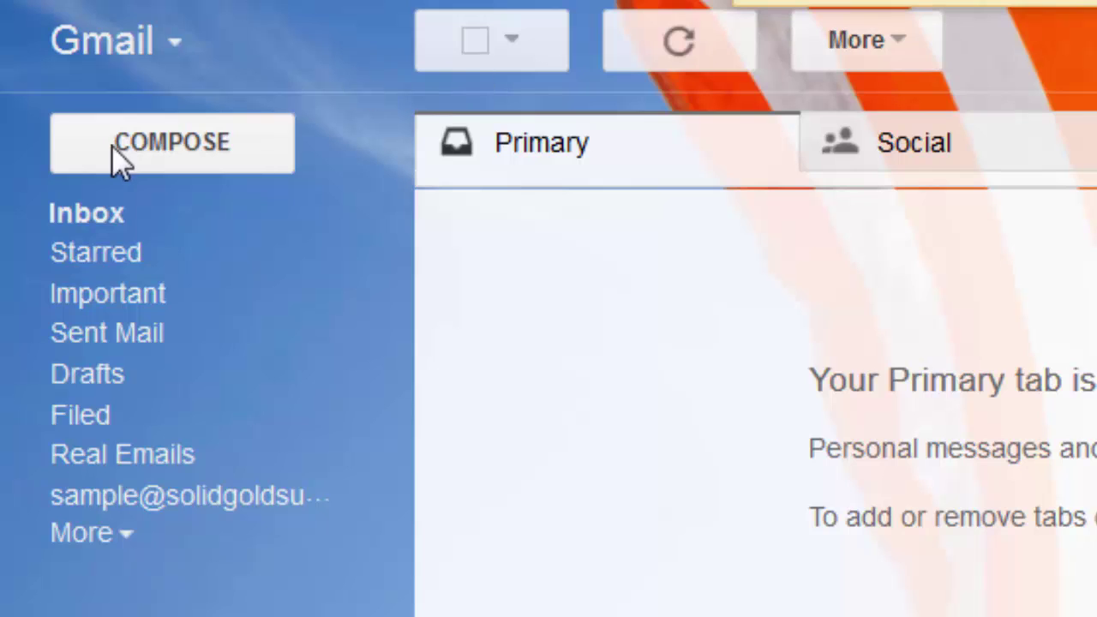
pyautogui.click(202, 142)
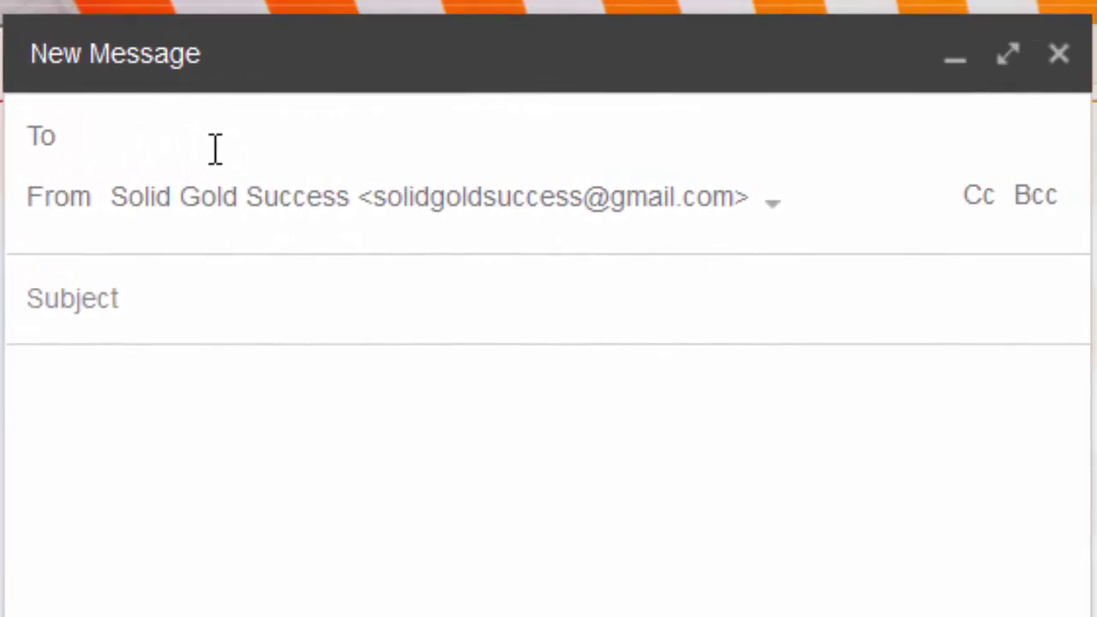
# - Send a 'Test 1' email from the domain address to itself
pyautogui.write('s')
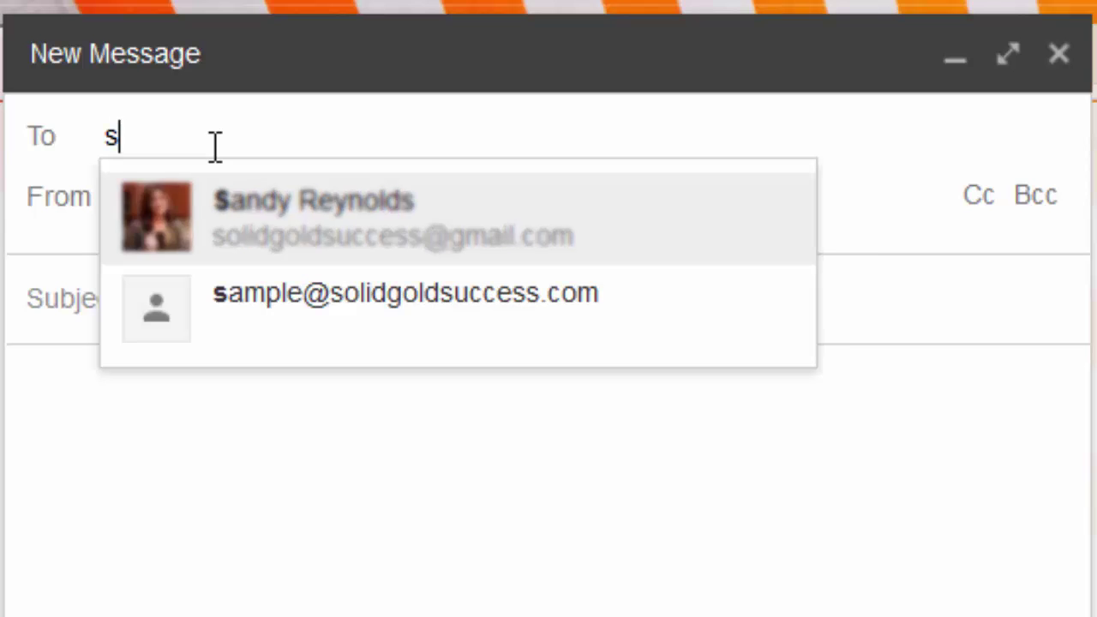
pyautogui.write('ample')
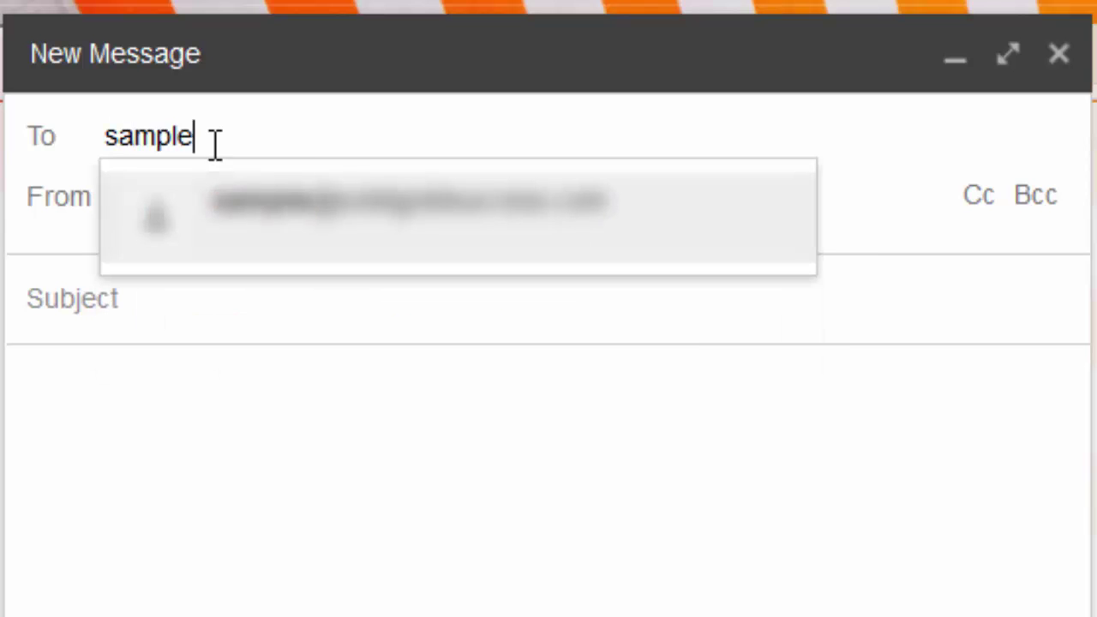
pyautogui.click(291, 219)
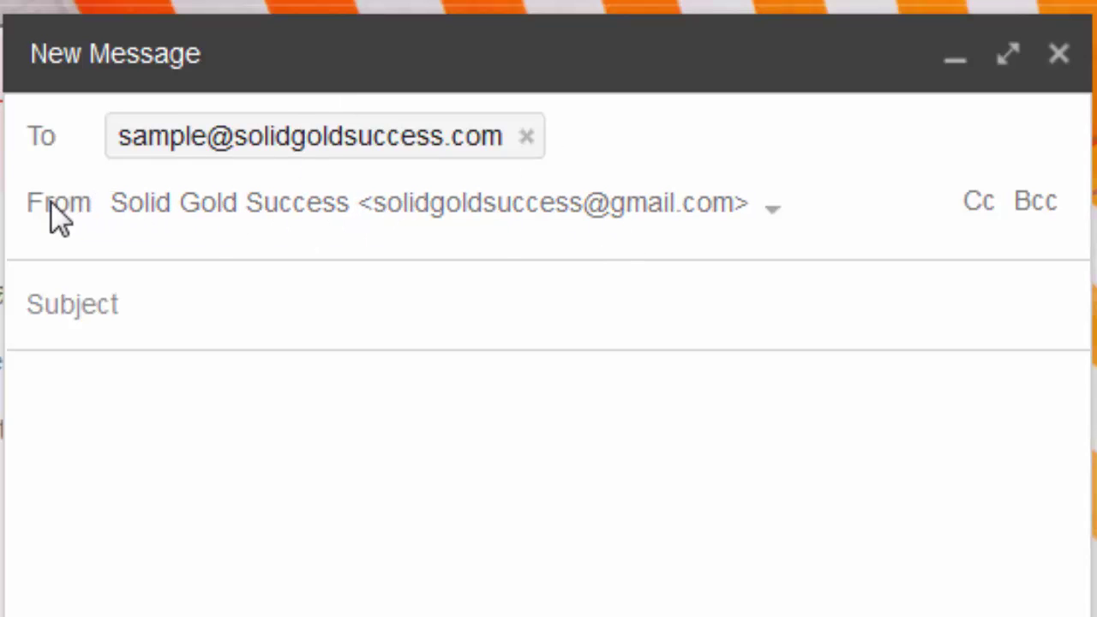
pyautogui.click(774, 214)
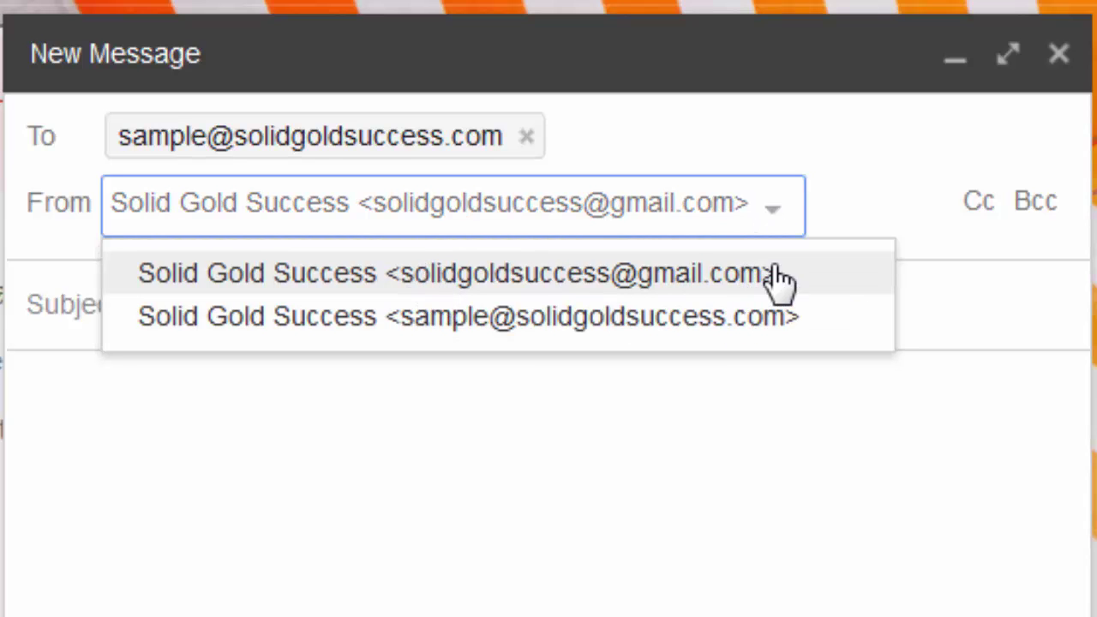
pyautogui.click(612, 334)
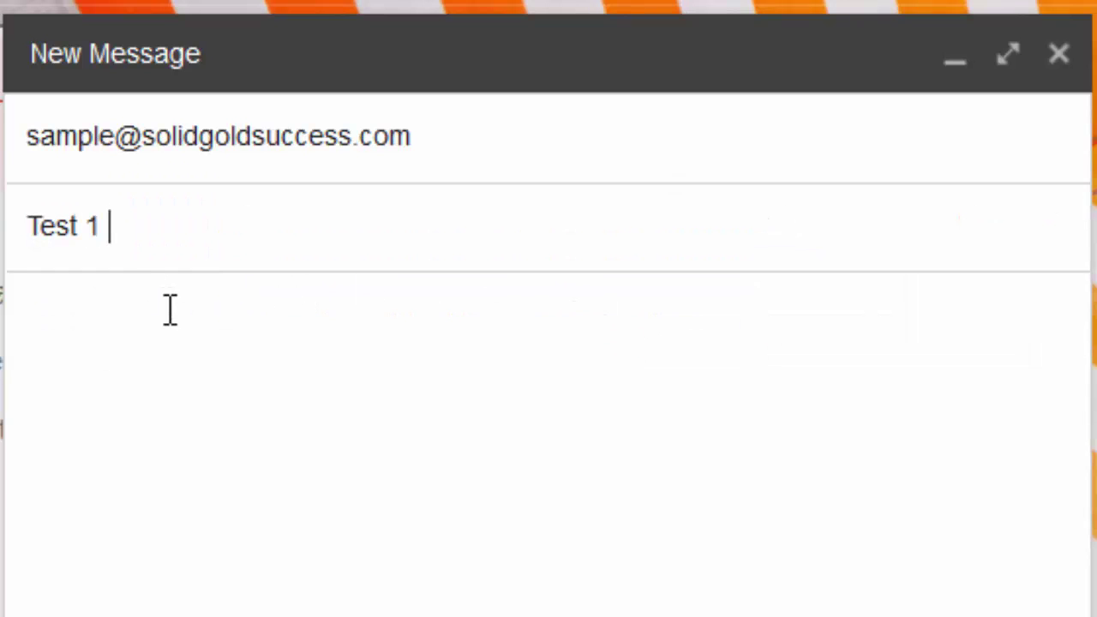
pyautogui.press('Tab')
pyautogui.write('Test 1')
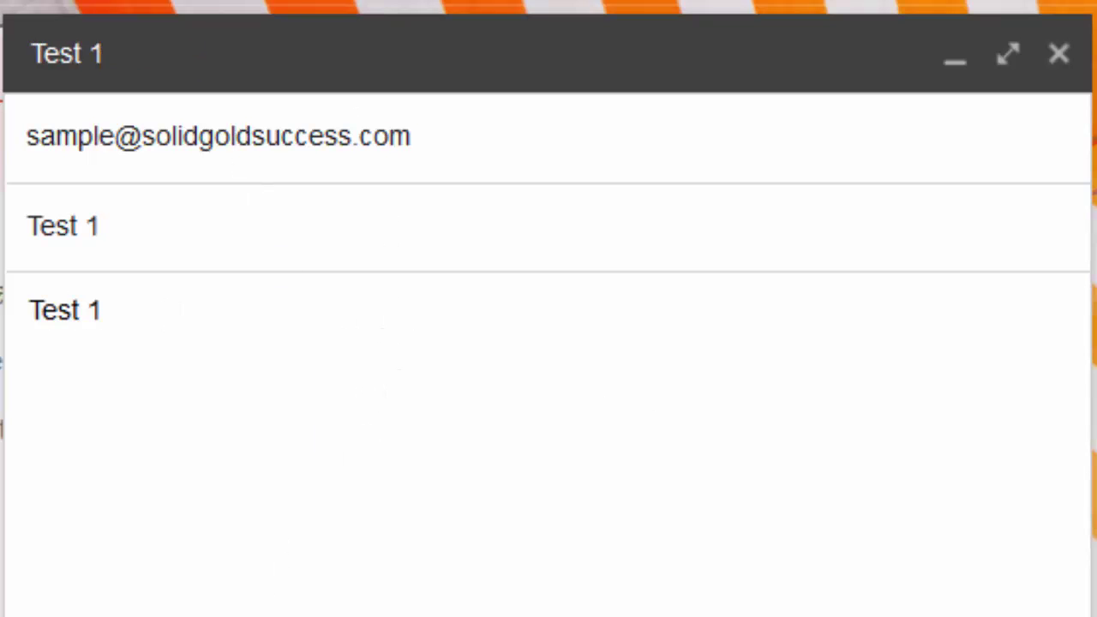
pyautogui.hotkey('ctrl', 'Return')
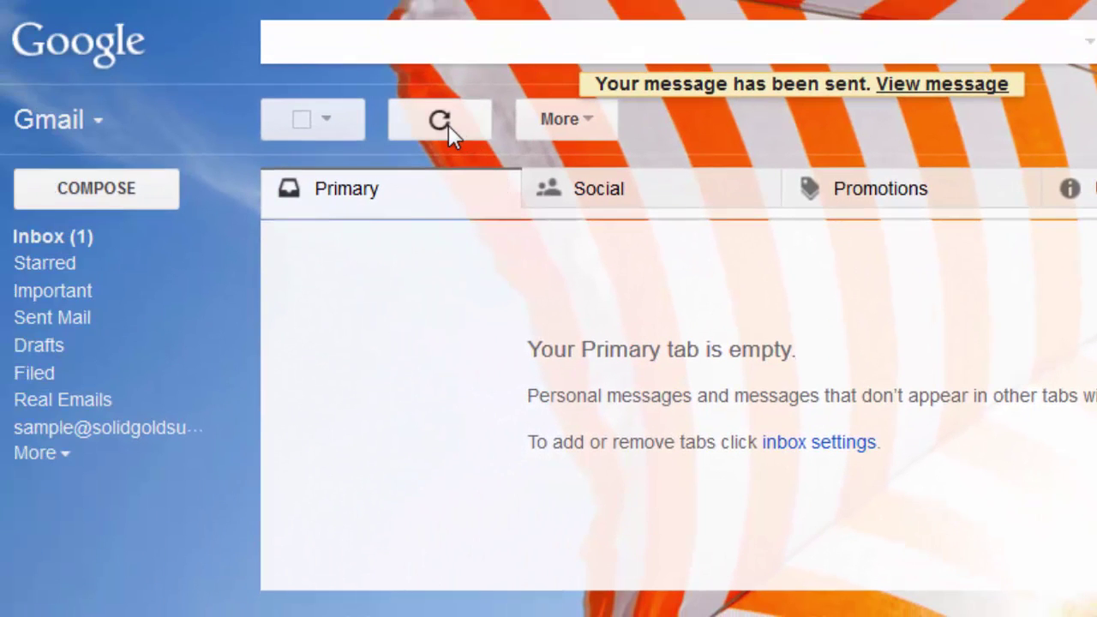
# - Open the received Test 1 message and confirm its sender details show the domain address
pyautogui.click(392, 105)
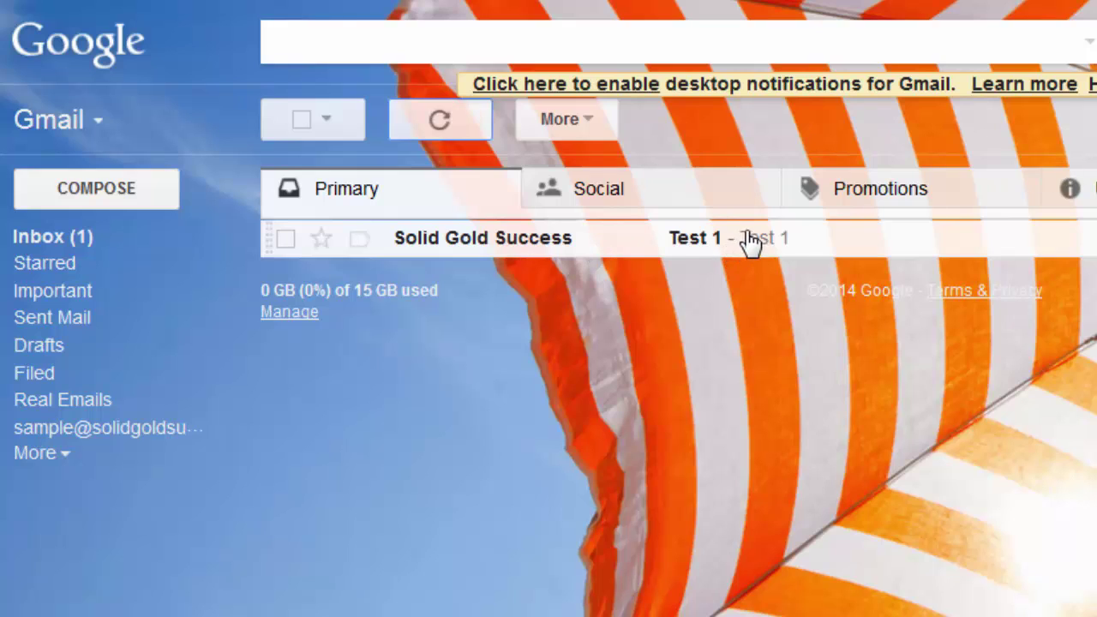
pyautogui.click(712, 245)
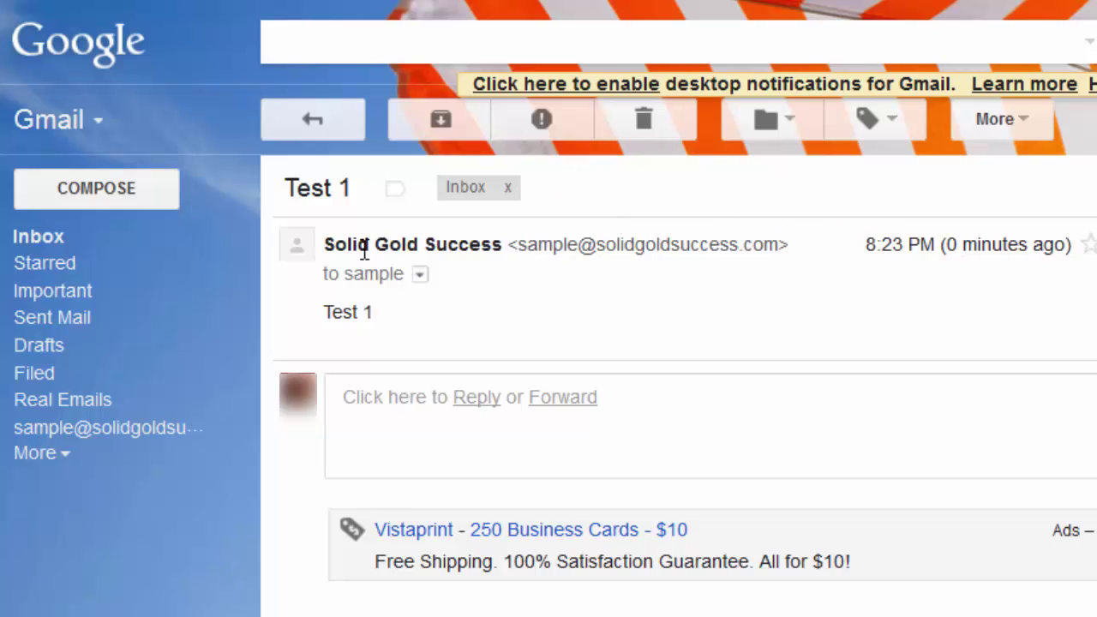
pyautogui.moveTo(518, 244); pyautogui.dragTo(780, 245)
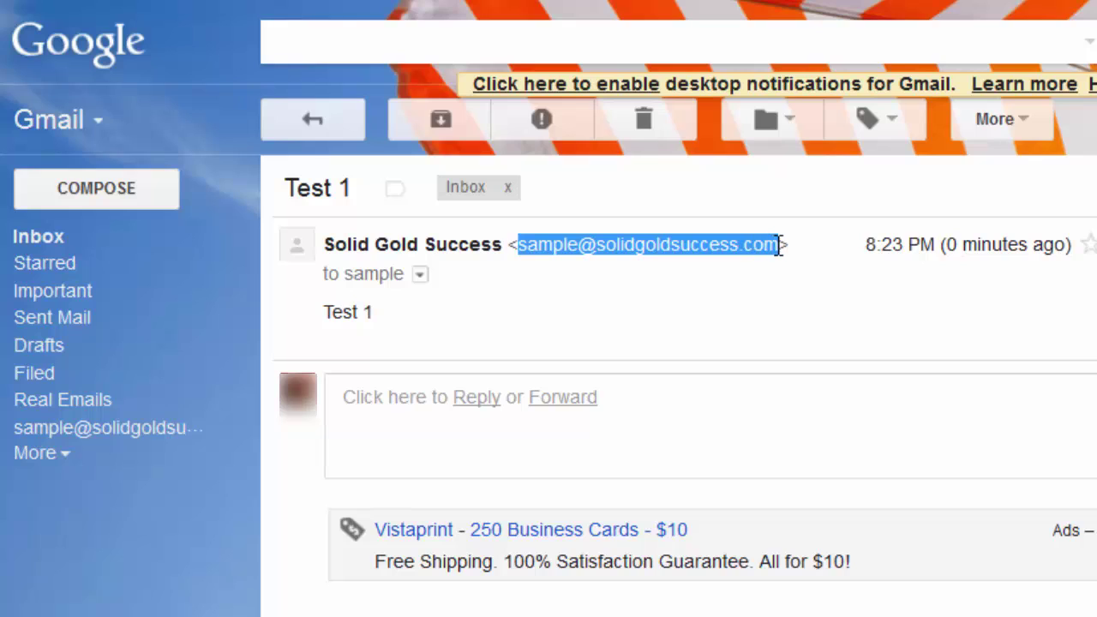
pyautogui.click(421, 277)
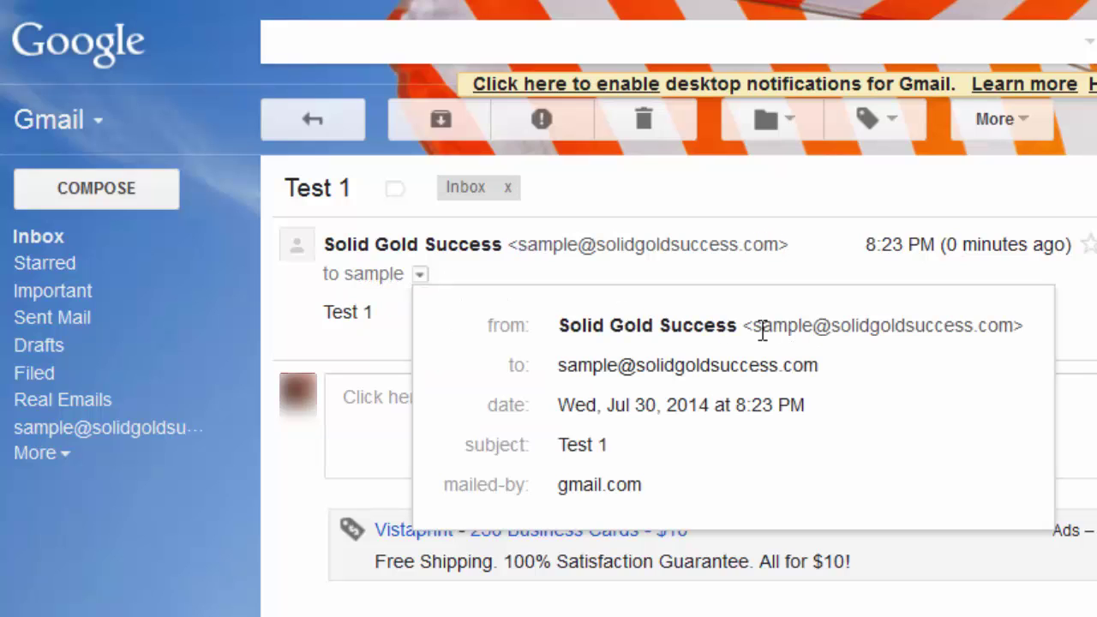
pyautogui.moveTo(761, 326); pyautogui.dragTo(1011, 324)
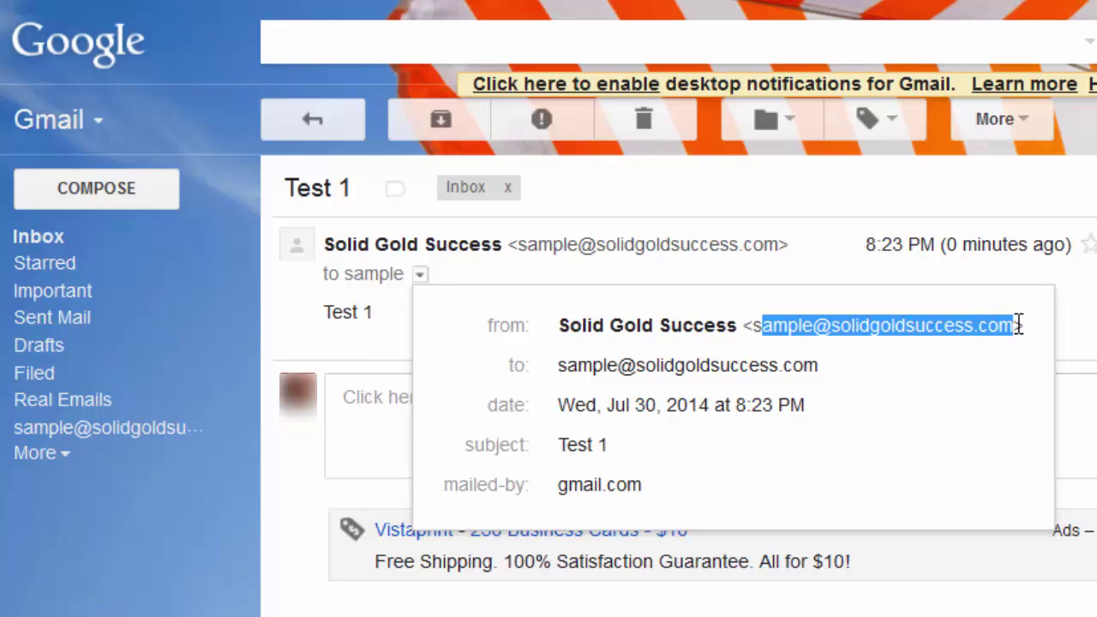
pyautogui.click(1018, 324)
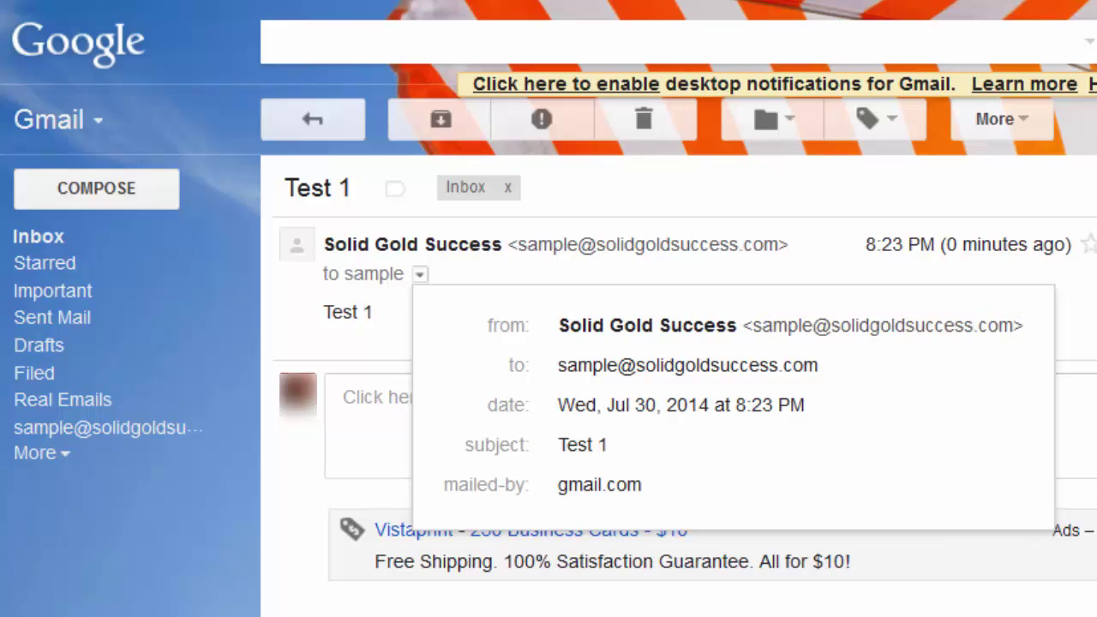
pyautogui.press('Escape')
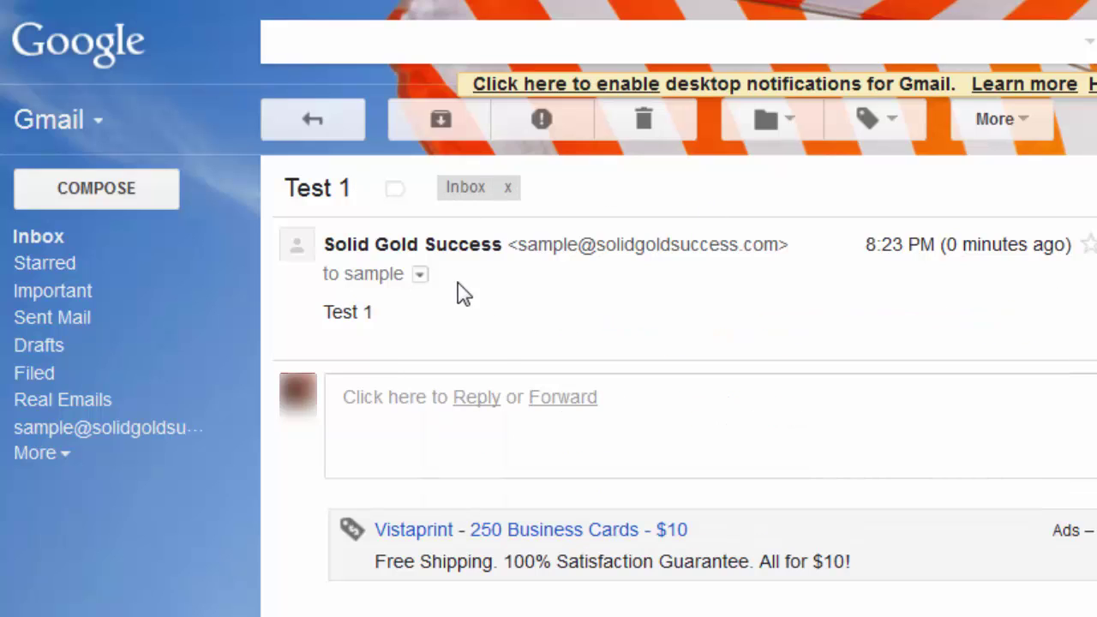
# - Start a trial reply to Test 1, switch its sender to the domain address, then discard it
pyautogui.click(476, 398)
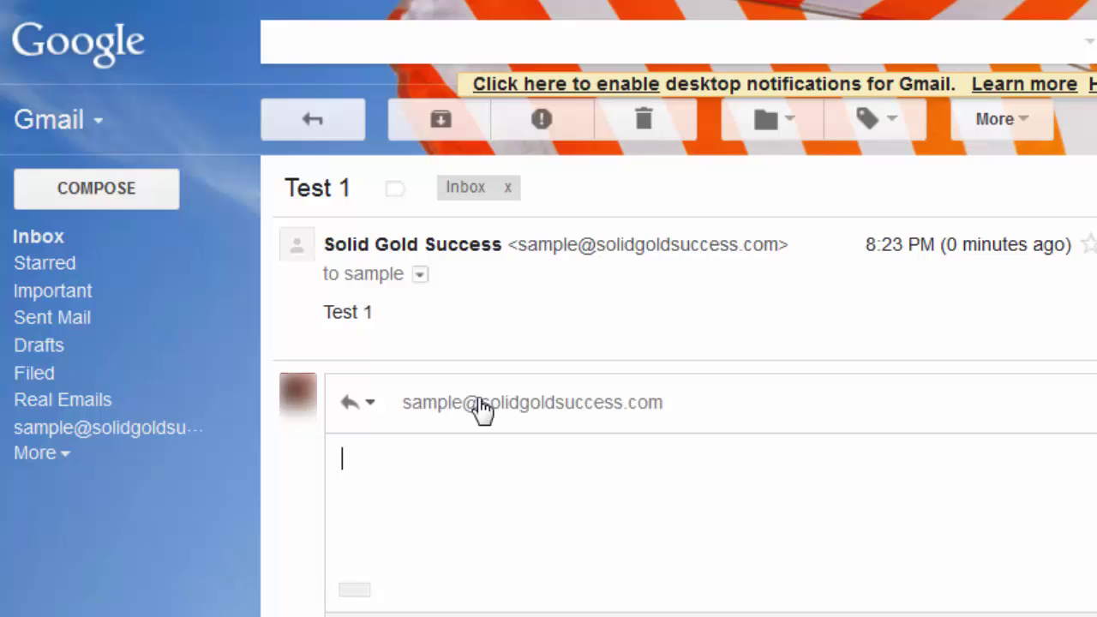
pyautogui.click(374, 404)
pyautogui.click(791, 399)
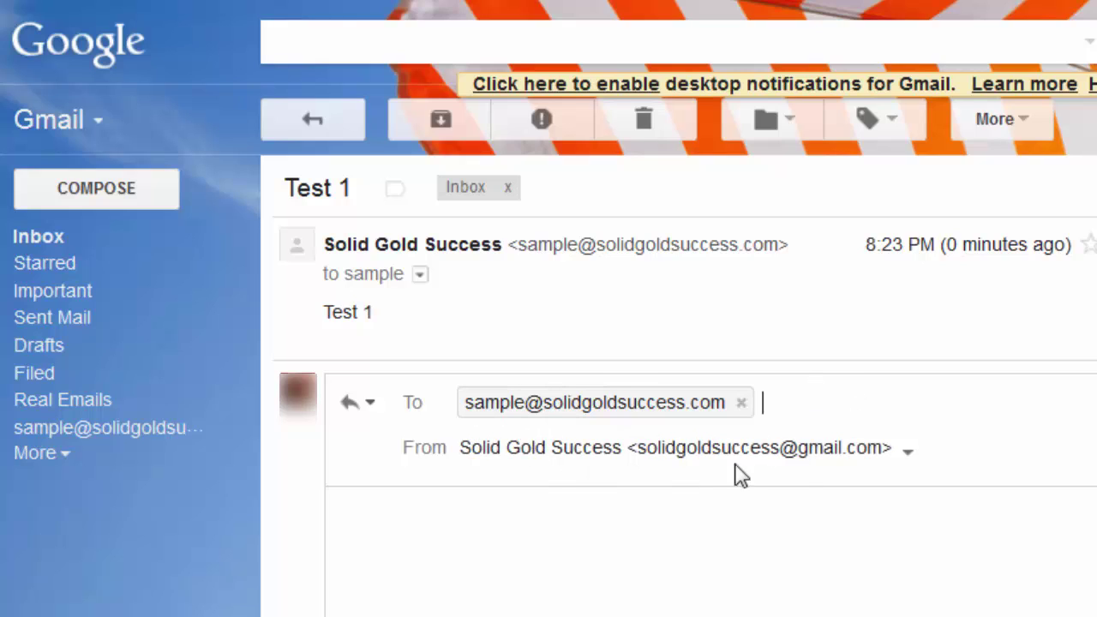
pyautogui.click(910, 454)
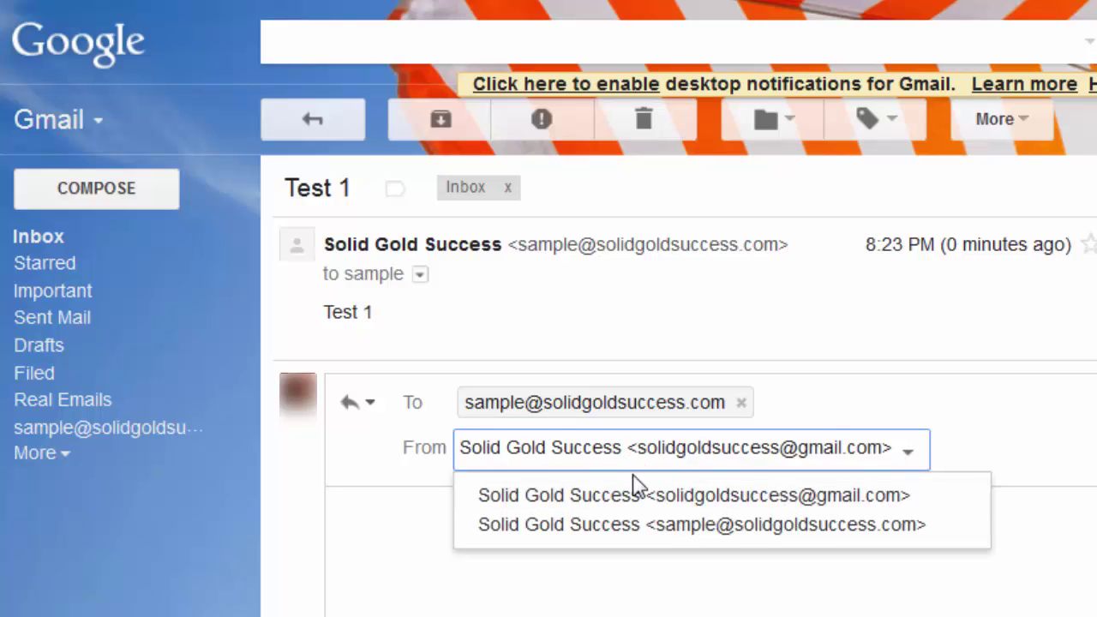
pyautogui.click(708, 524)
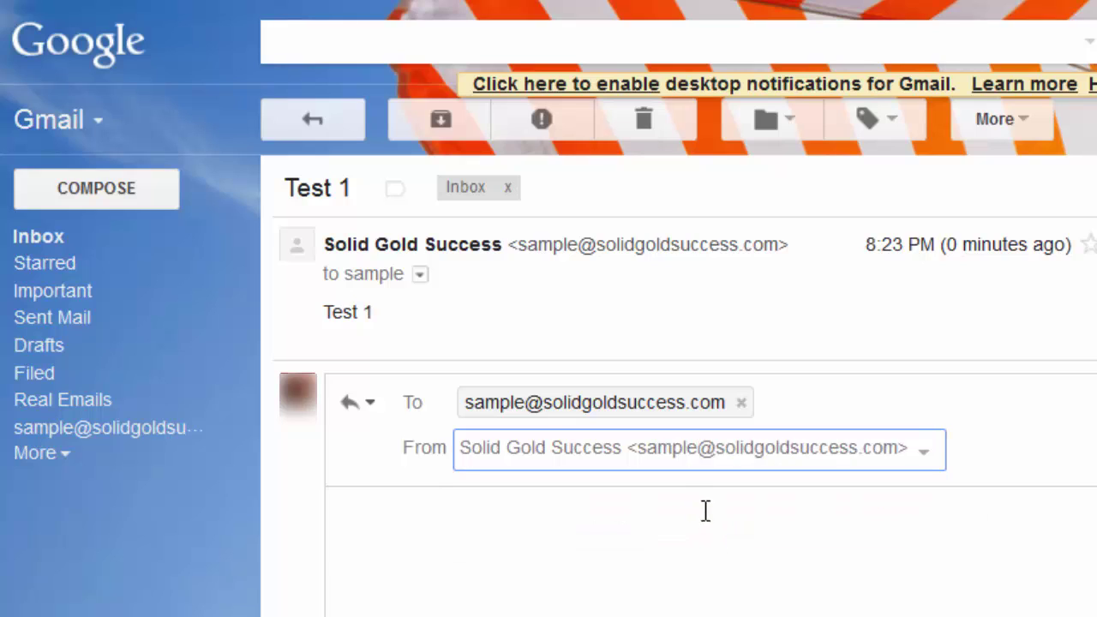
pyautogui.click(797, 397)
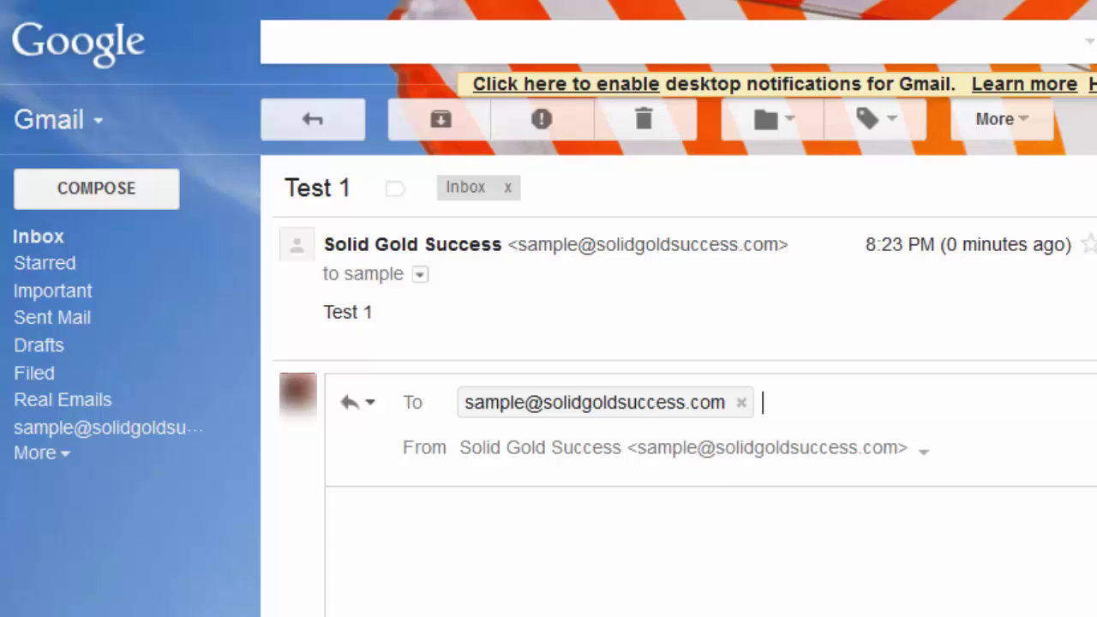
pyautogui.click(674, 526)
pyautogui.click(685, 296)
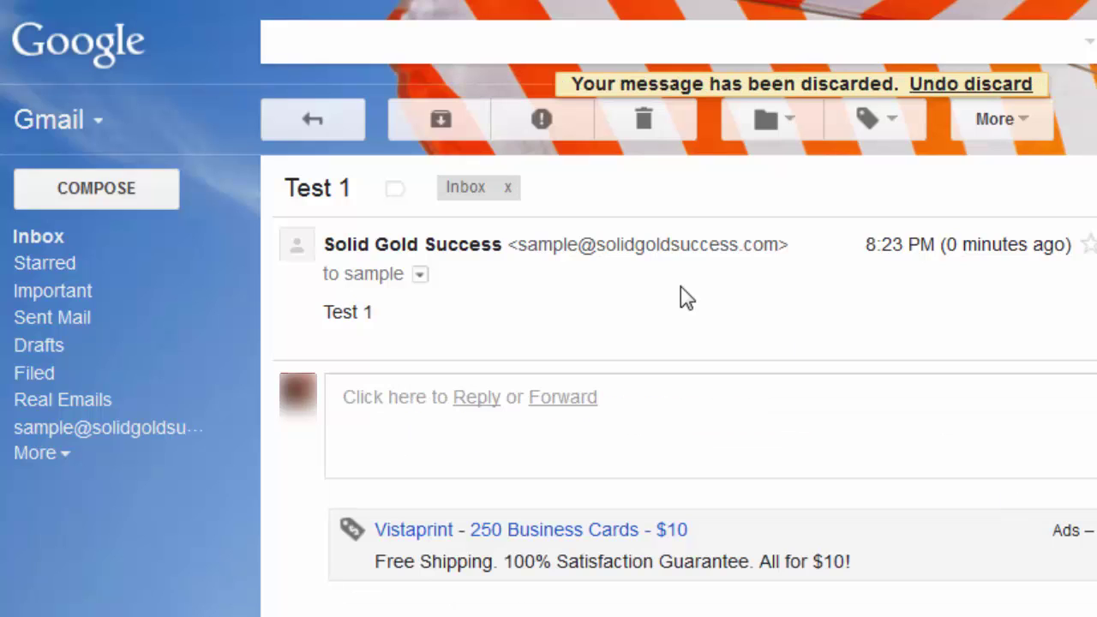
# - Reply 'Test2' to Test 1 from the domain address
pyautogui.click(474, 402)
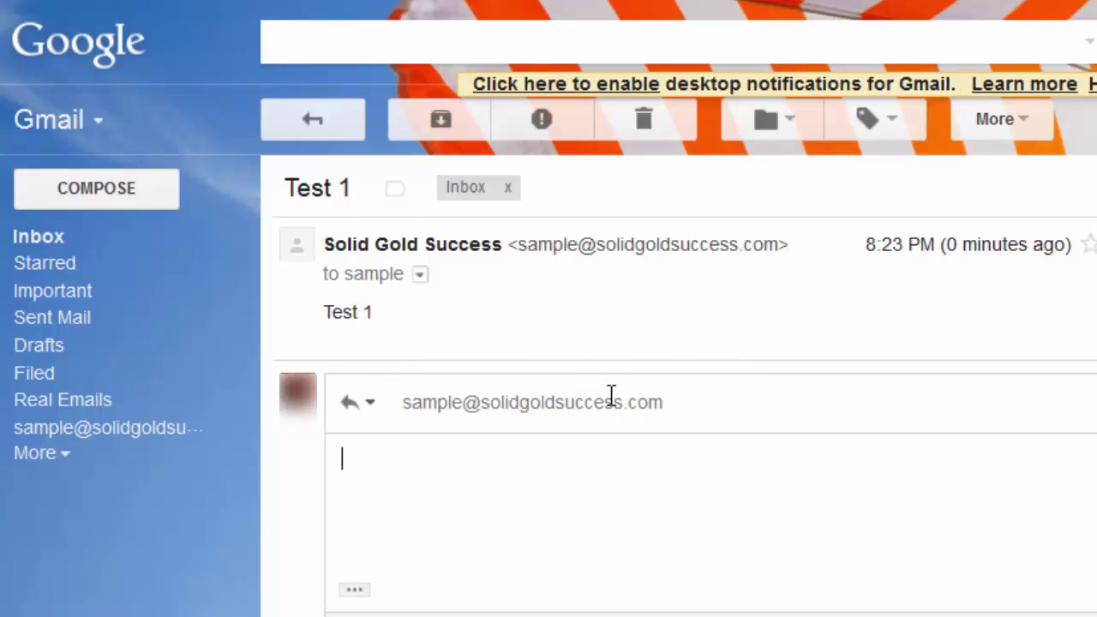
pyautogui.click(694, 405)
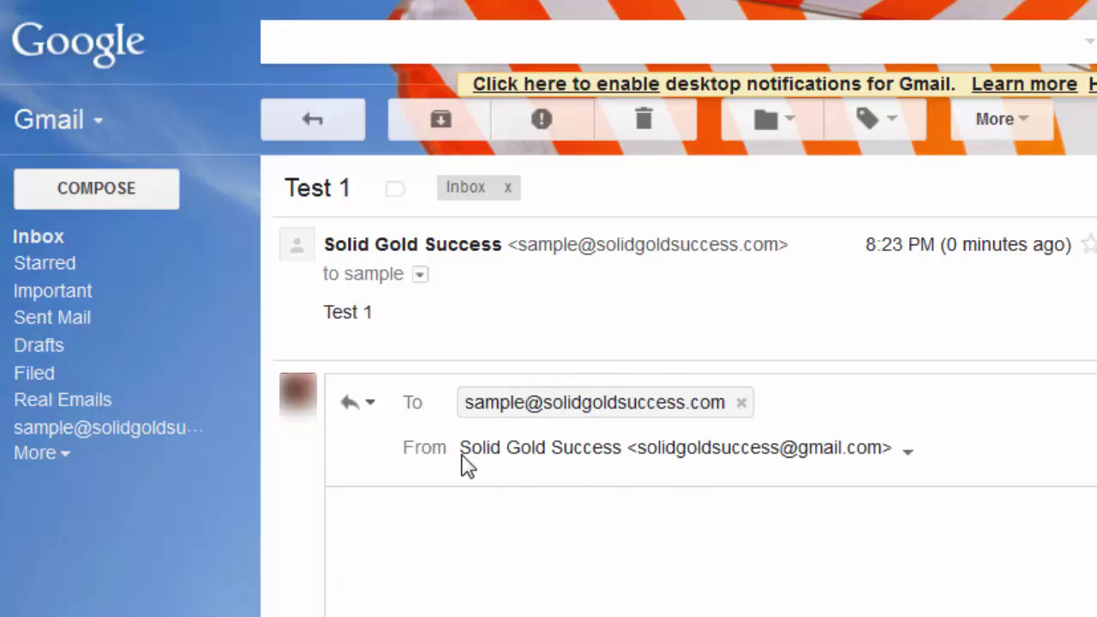
pyautogui.click(698, 459)
pyautogui.click(727, 524)
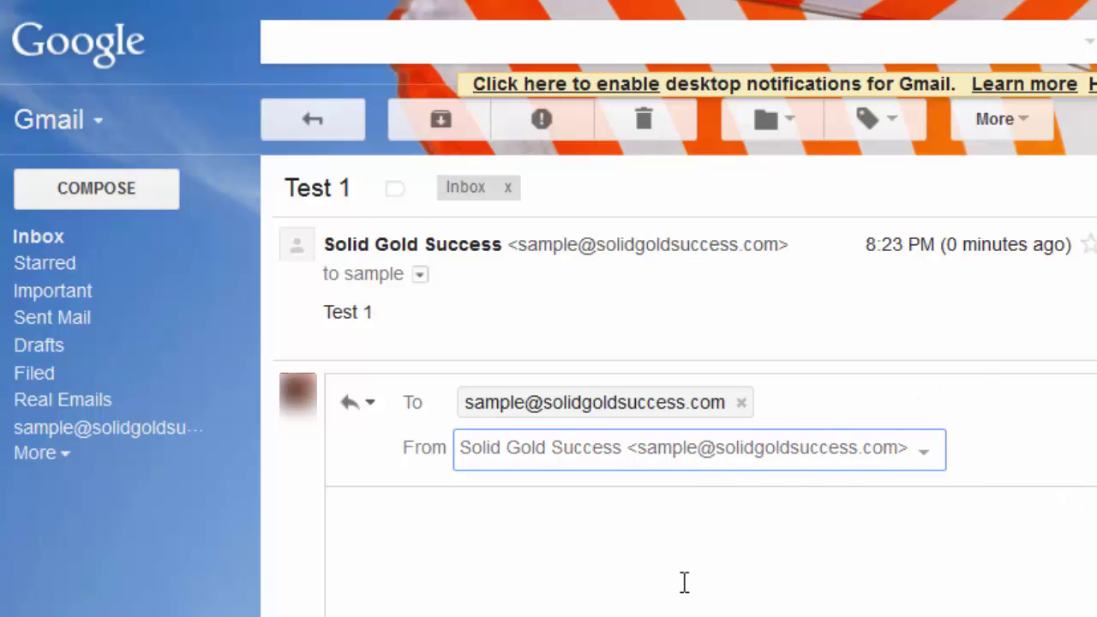
pyautogui.click(679, 538)
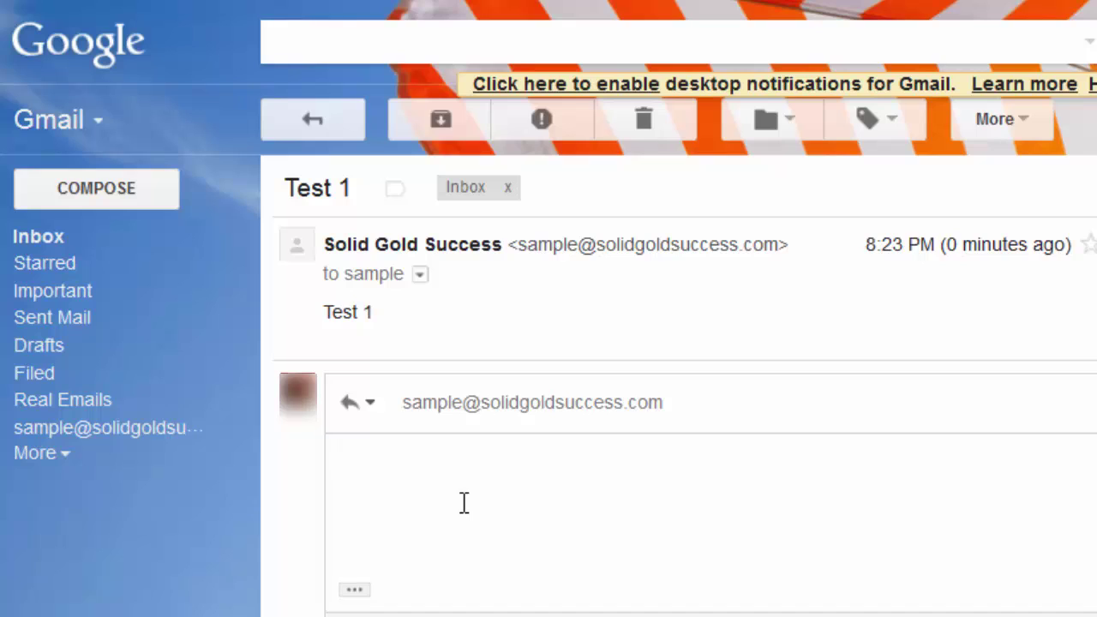
pyautogui.write('Test2')
pyautogui.click(420, 613)
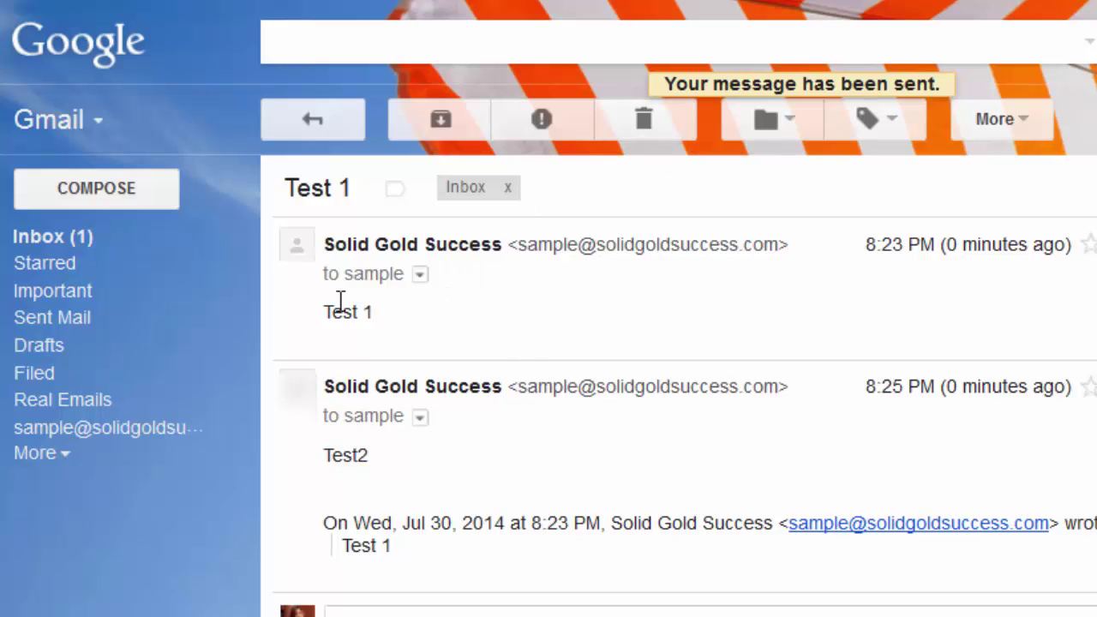
# - Go back to the inbox and reopen the Test 1 conversation to check the reply
pyautogui.click(55, 238)
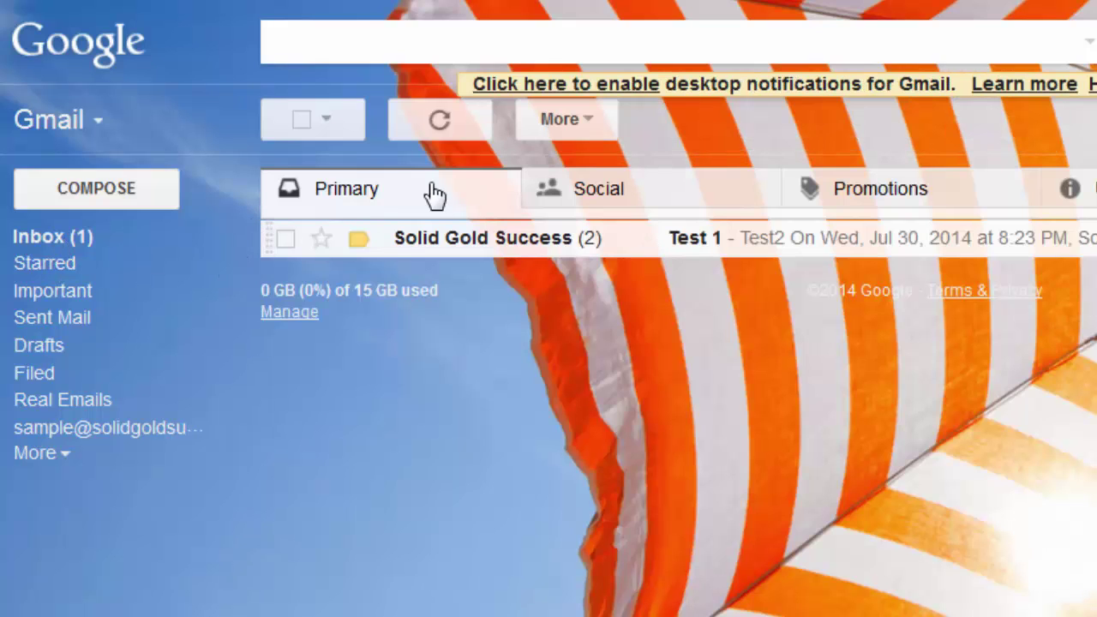
pyautogui.click(727, 241)
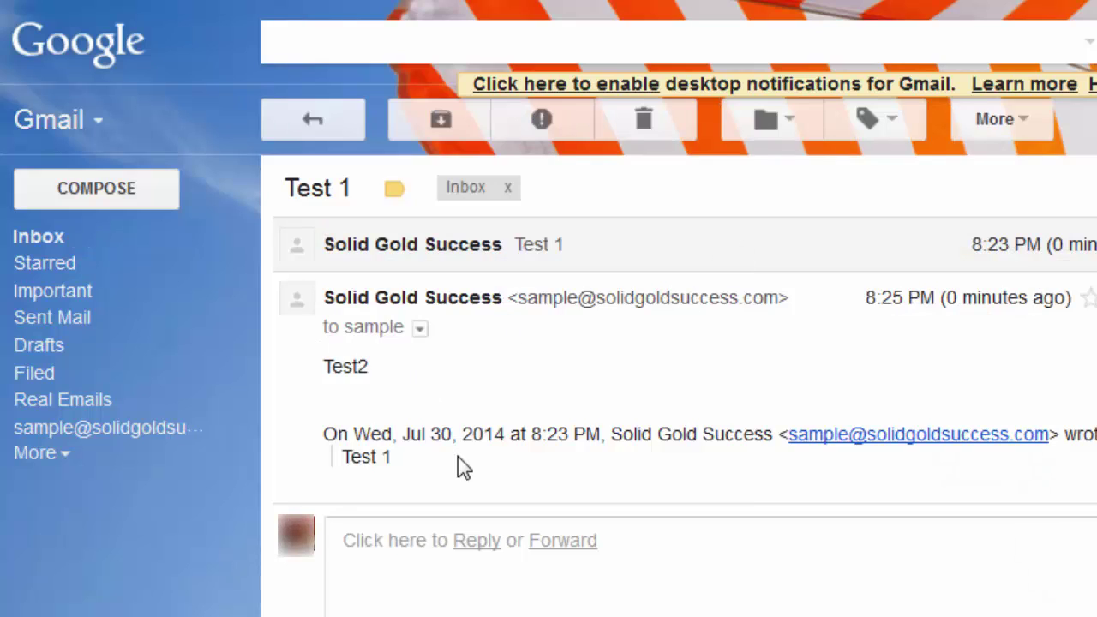
pyautogui.scroll(-1, 695, 198)
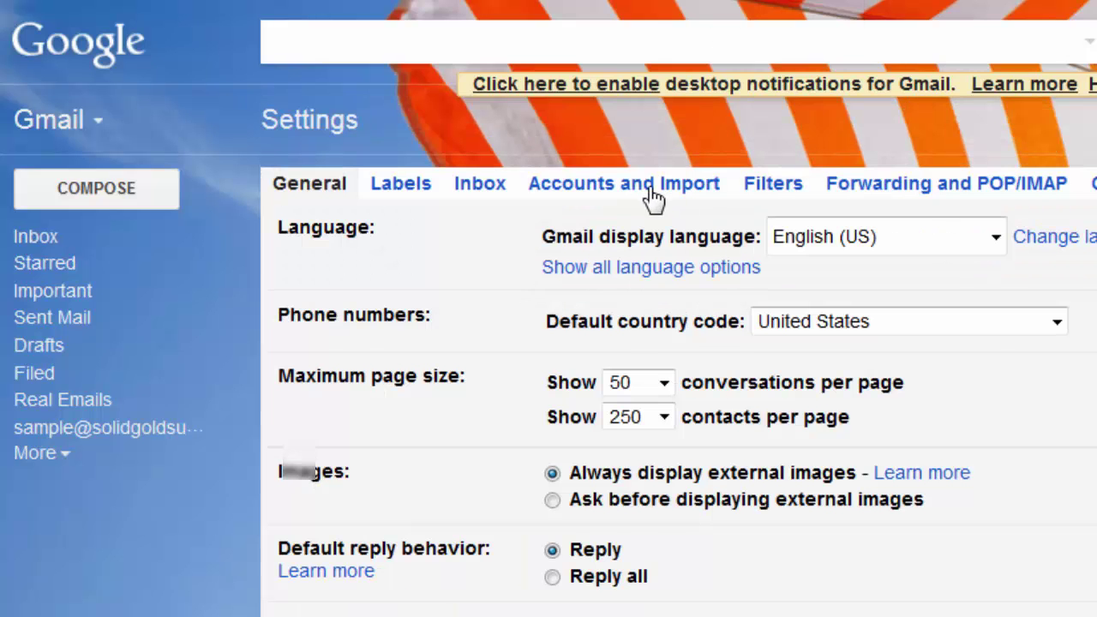
# - In Accounts and Import, choose 'Reply from the same address the message was sent to' and save
pyautogui.click(651, 180)
pyautogui.scroll(-3, 668, 214)
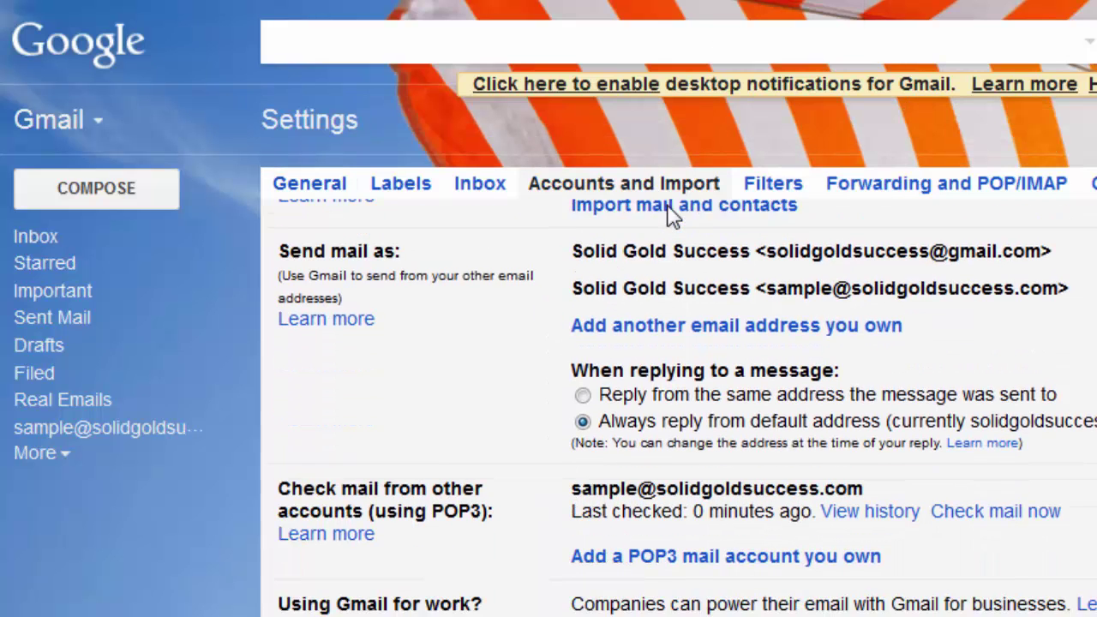
pyautogui.moveTo(576, 356); pyautogui.dragTo(943, 392)
pyautogui.click(707, 382)
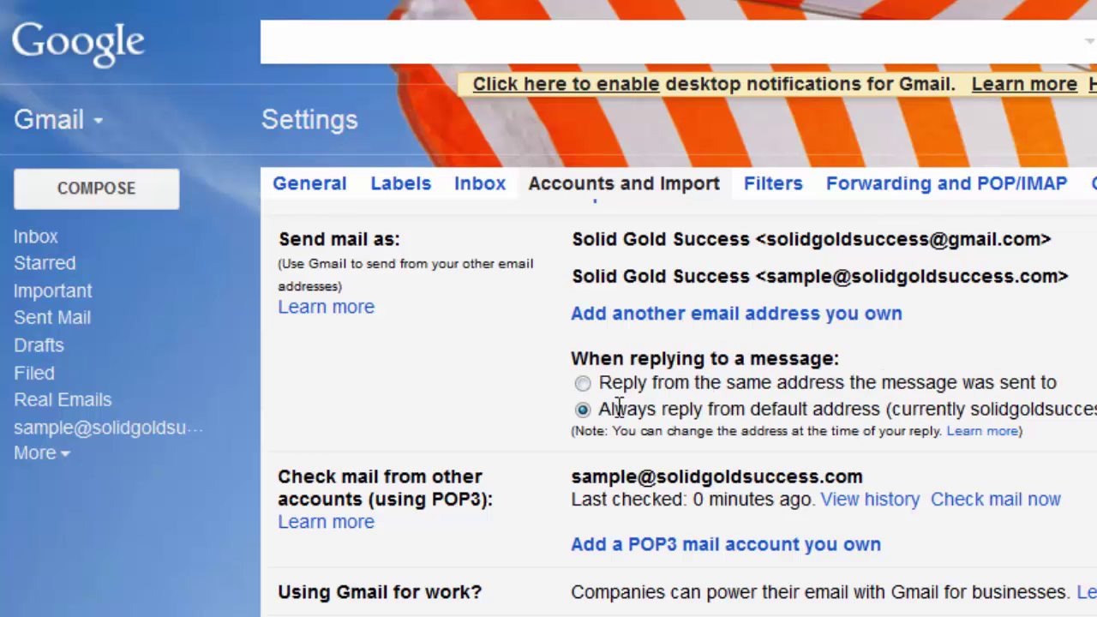
pyautogui.moveTo(637, 408); pyautogui.dragTo(1093, 410)
pyautogui.click(987, 394)
pyautogui.moveTo(987, 396); pyautogui.dragTo(854, 409)
pyautogui.click(854, 409)
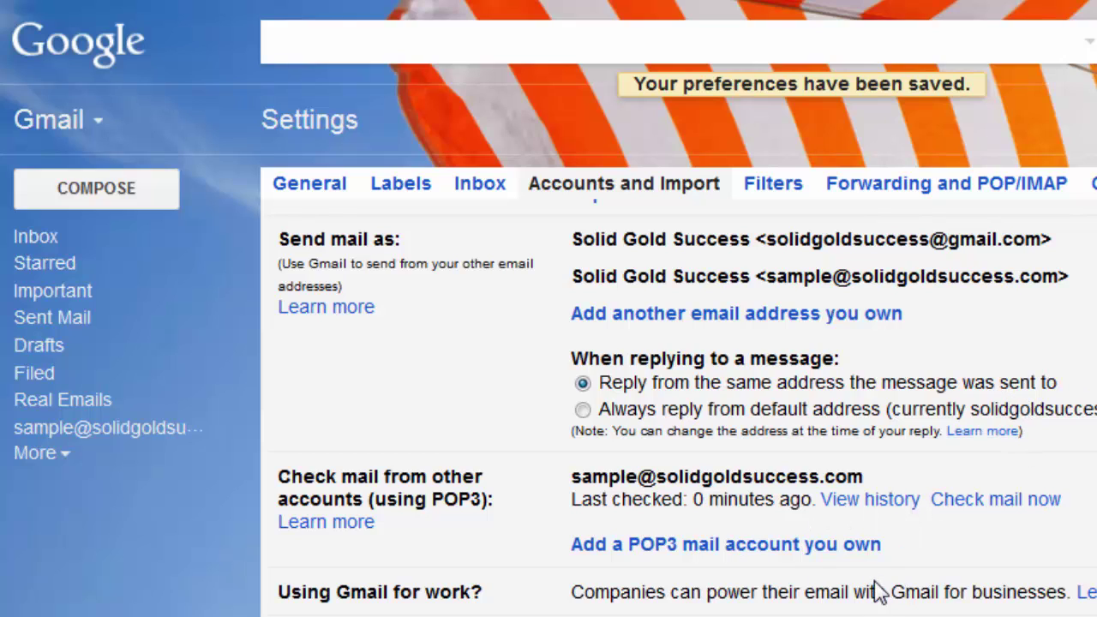
pyautogui.scroll(1, 823, 570)
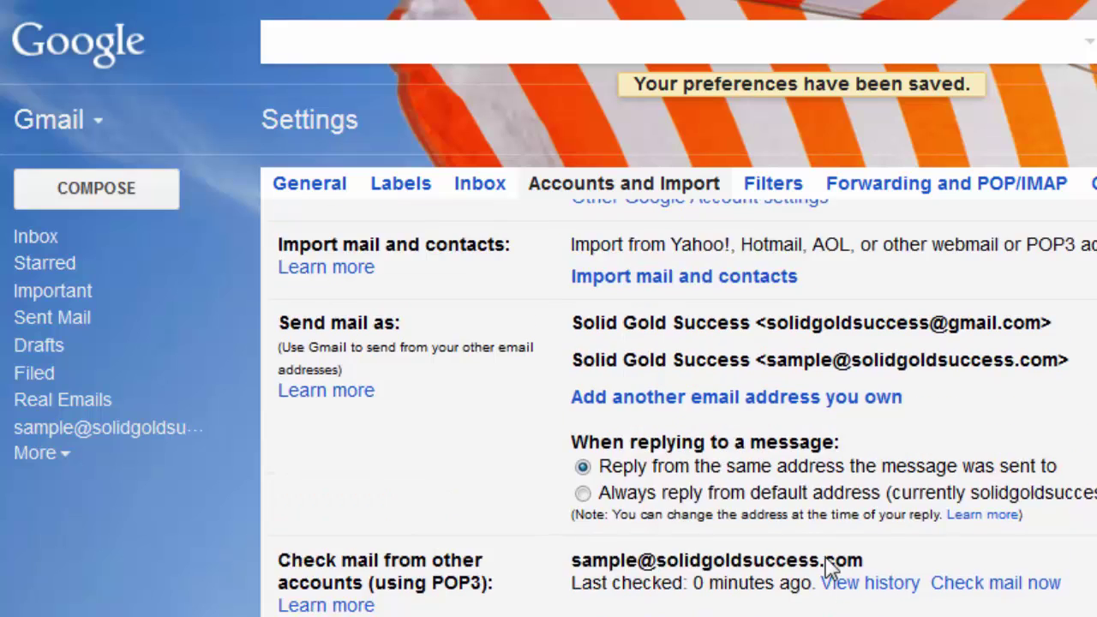
pyautogui.scroll(1, 827, 566)
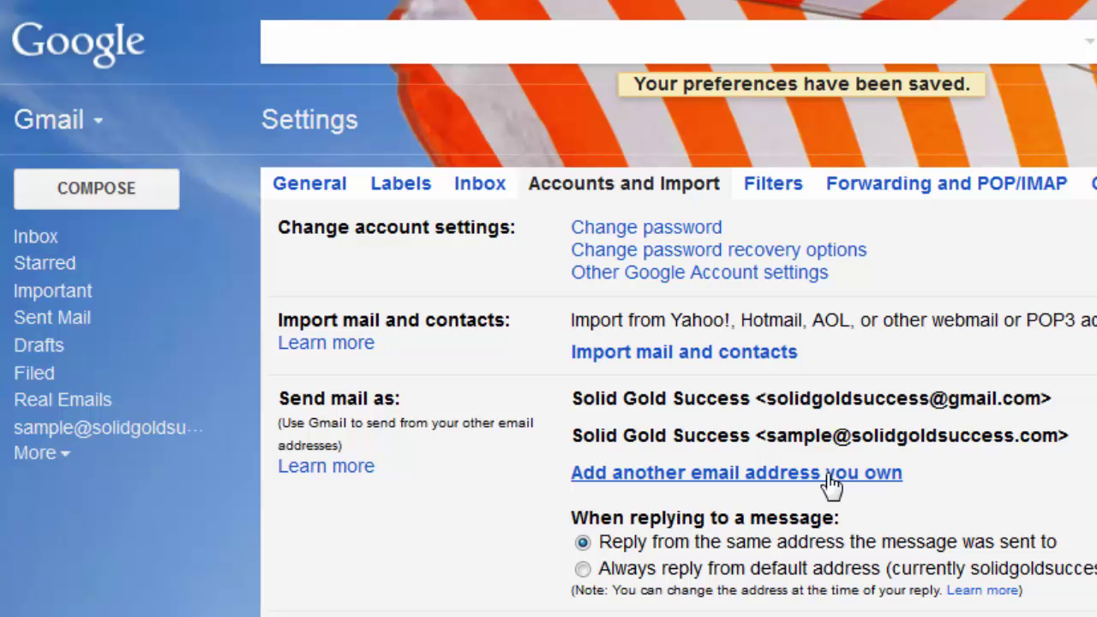
# - Discard the untitled Notepad mail-server notes and return to the Gmail inbox showing the Test 1 conversation
pyautogui.hotkey('alt', 'Tab')
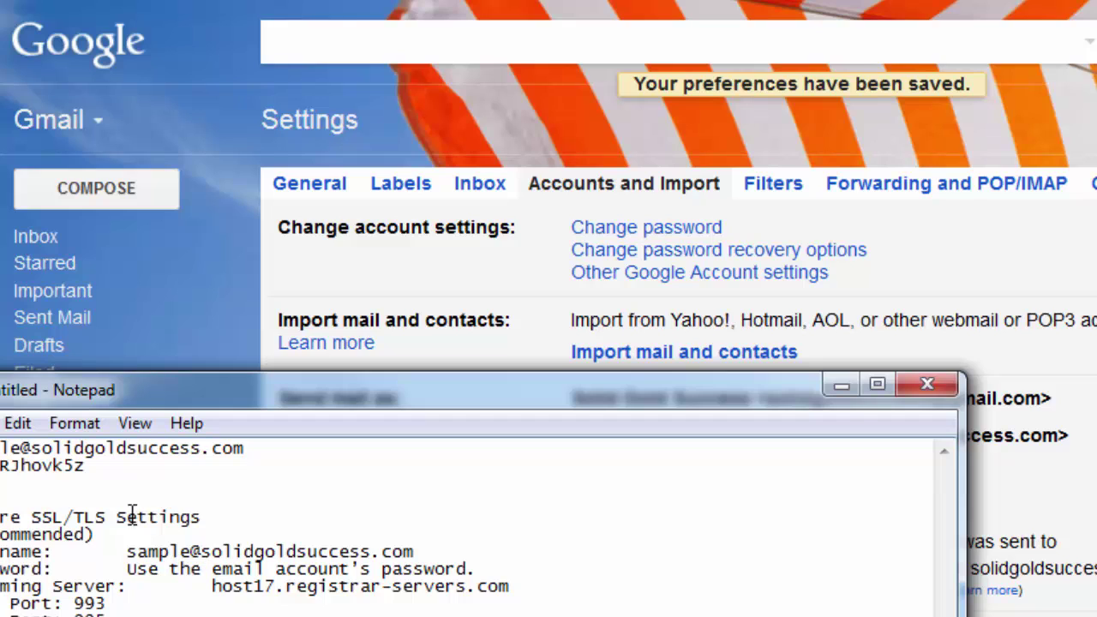
pyautogui.click(1007, 244)
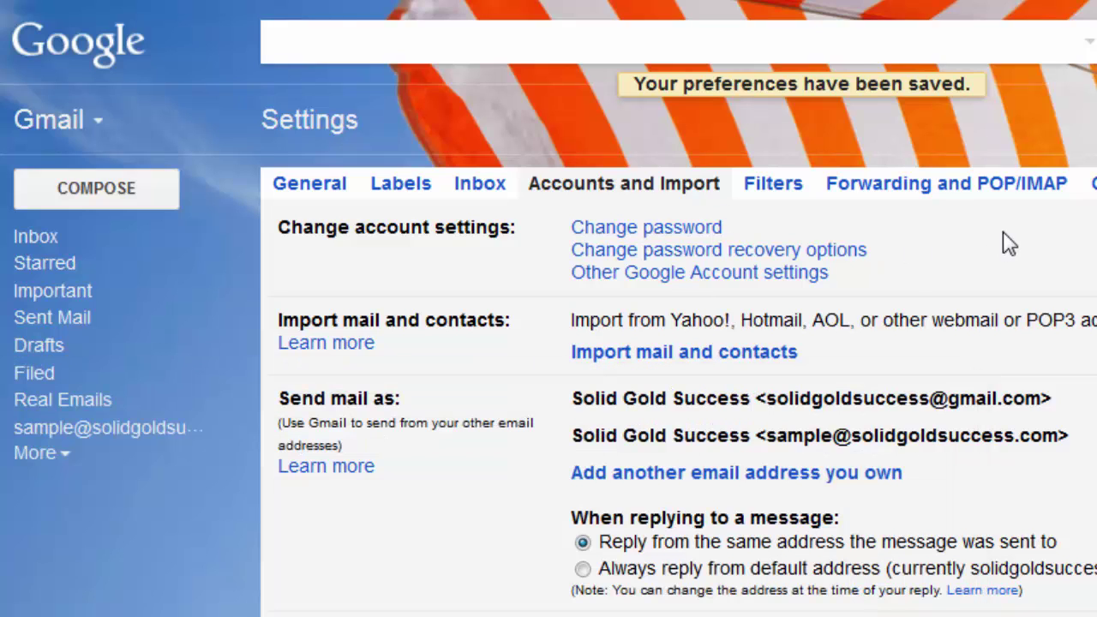
pyautogui.hotkey('alt', 'Tab')
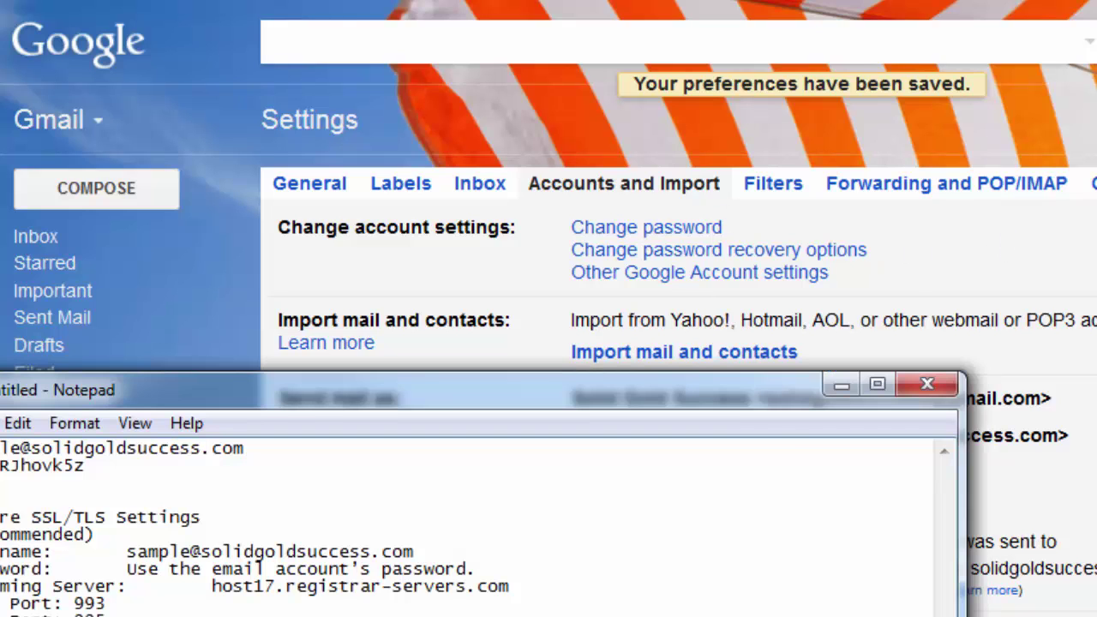
pyautogui.click(926, 384)
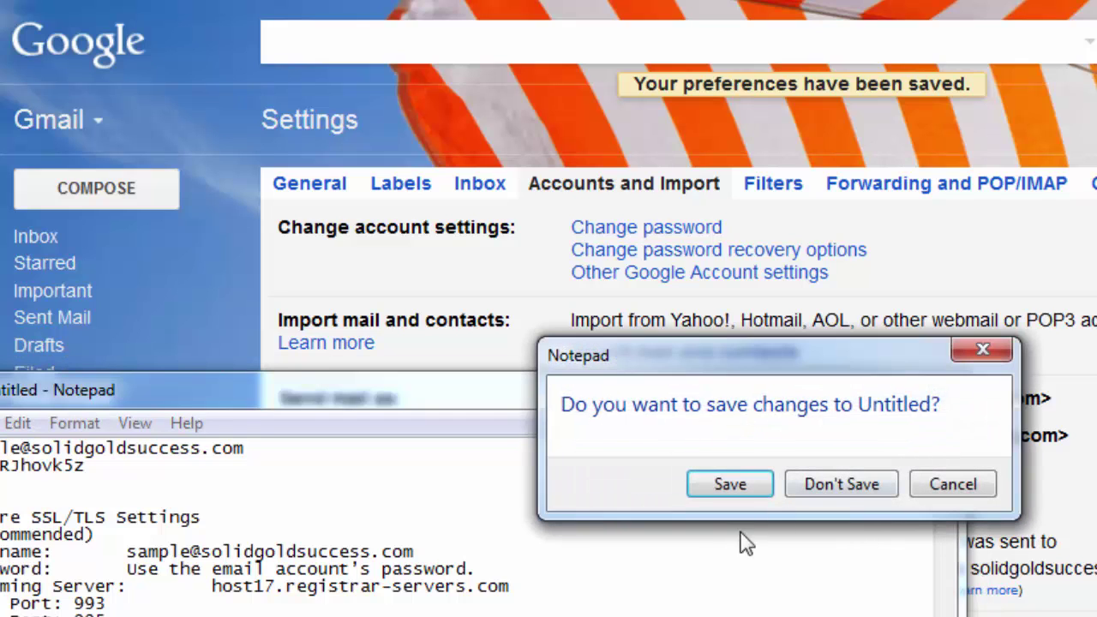
pyautogui.click(848, 486)
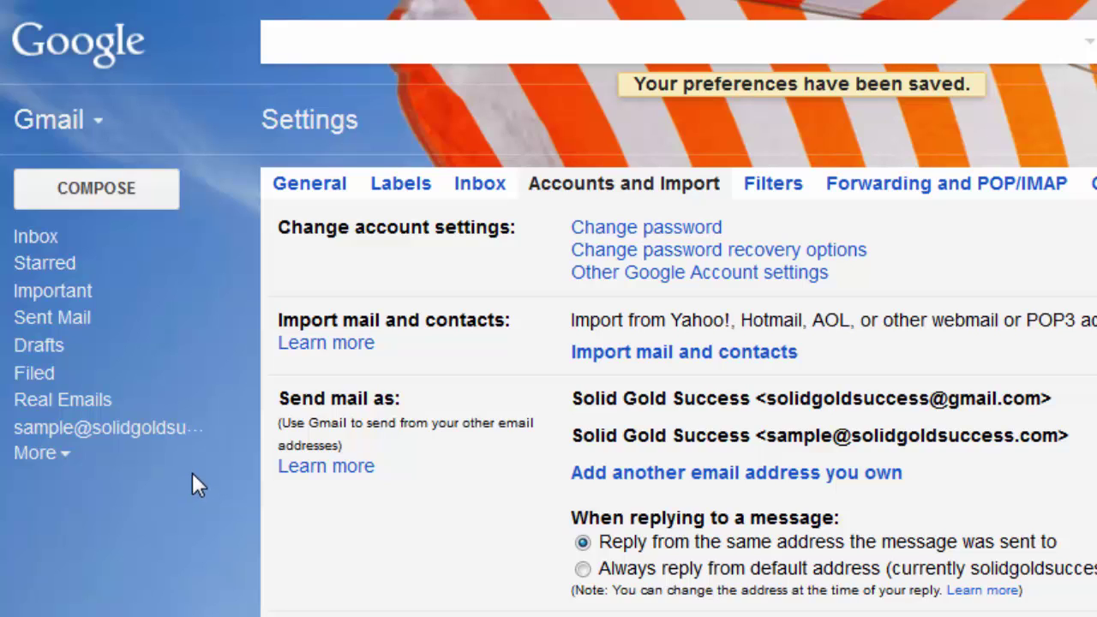
pyautogui.click(66, 240)
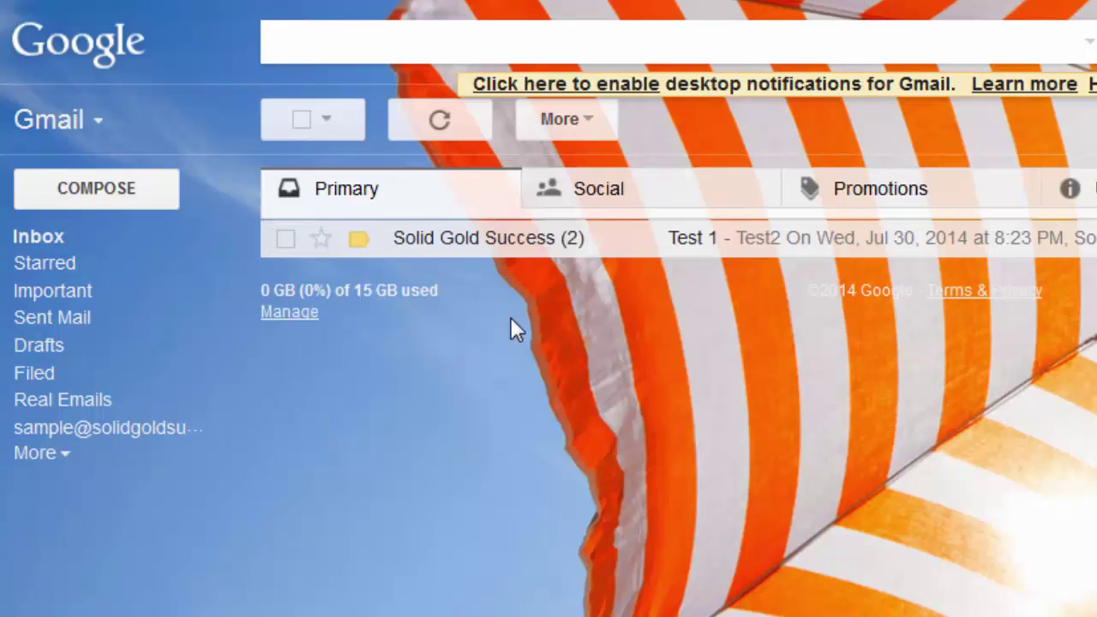